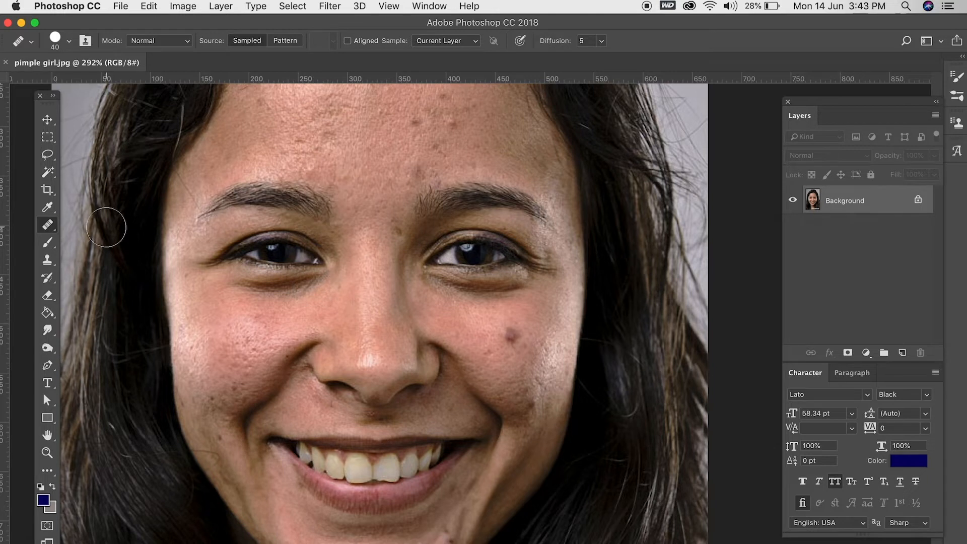
Step: Select the Spot Healing Brush and set its size to 50 px, hardness to 26% and spacing to 24%
right_click(52, 227)
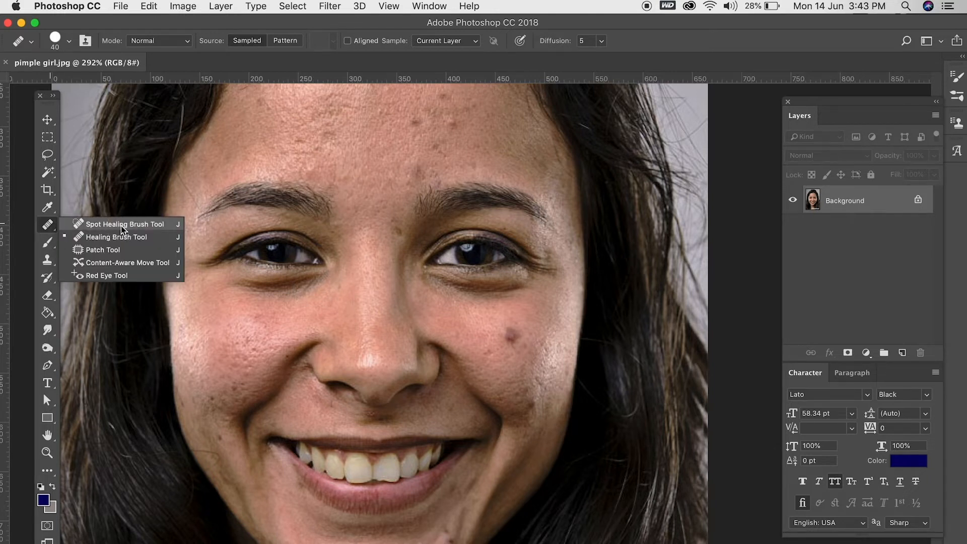
click(86, 222)
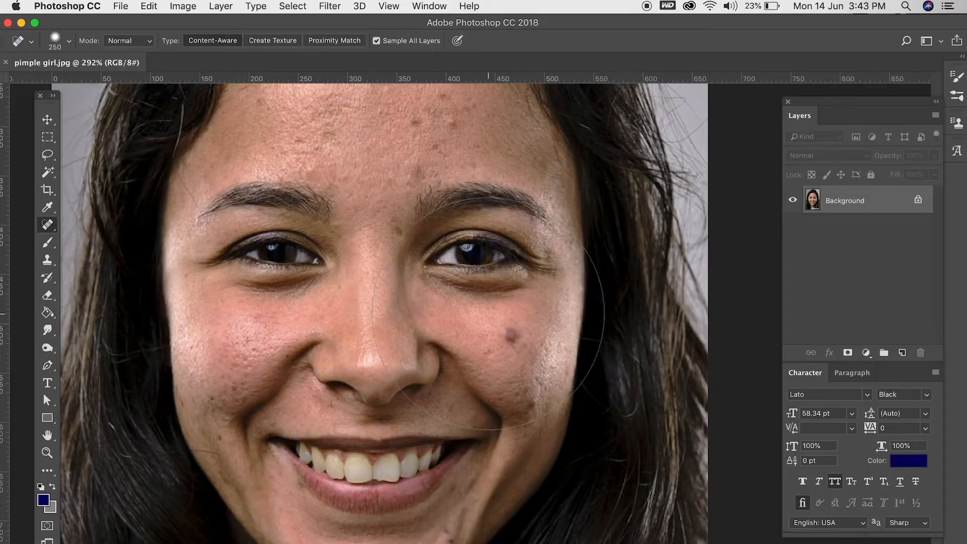
click(69, 44)
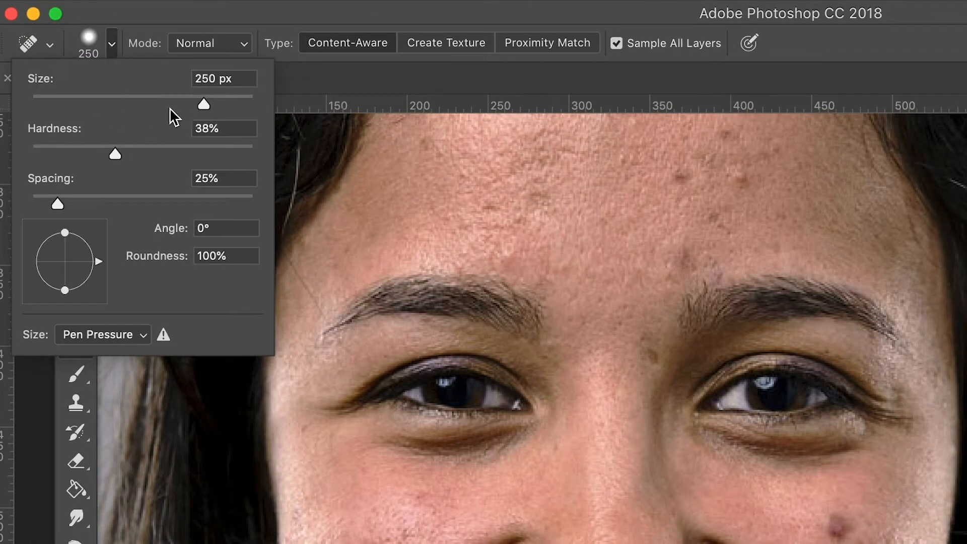
drag(208, 104, 144, 104)
mouse_move(115, 154)
mouse_down()
mouse_move(124, 166)
mouse_move(106, 166)
mouse_up()
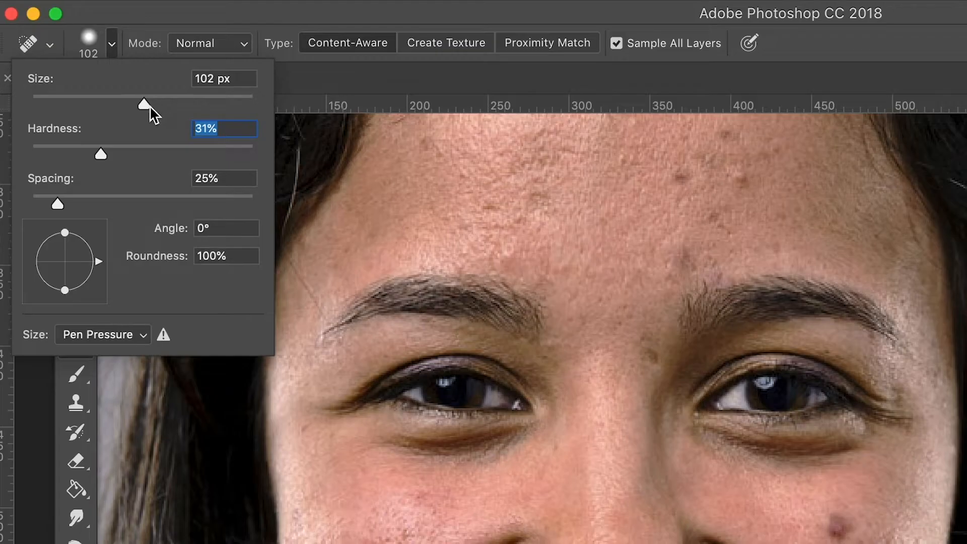
mouse_move(150, 108)
mouse_down()
mouse_move(80, 103)
mouse_move(144, 104)
mouse_up()
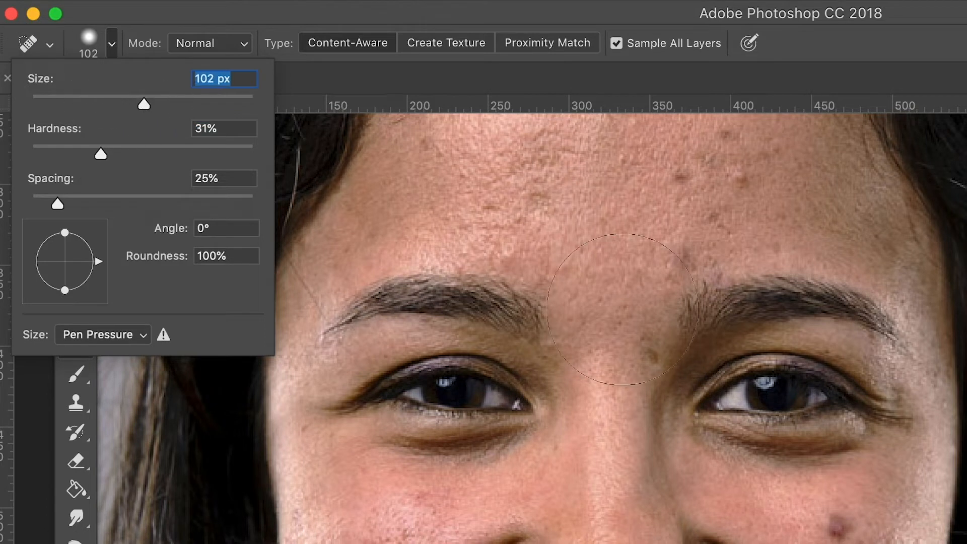
drag(99, 150, 90, 155)
drag(56, 202, 56, 202)
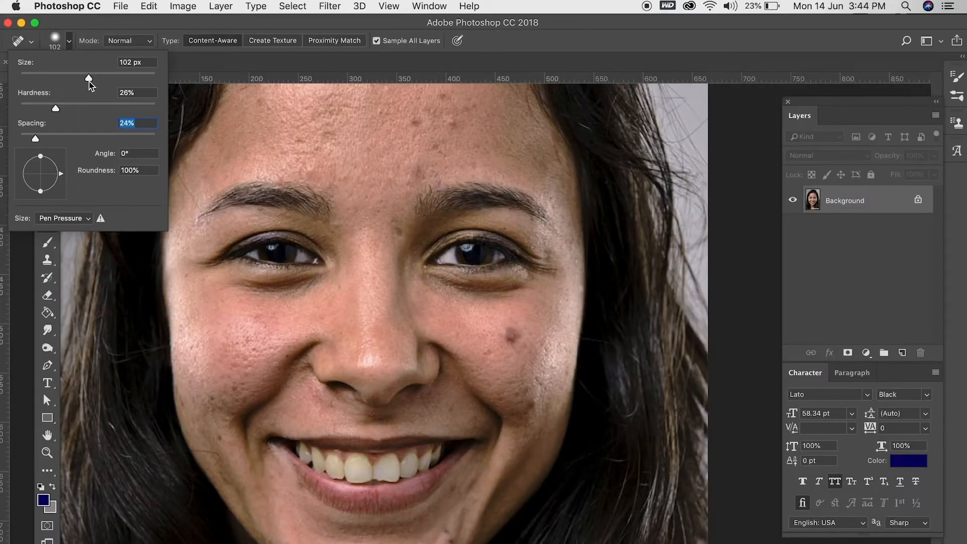
drag(89, 78, 53, 78)
Step: Heal the large dark blemish on the cheek with the Spot Healing Brush in Content-Aware mode
scroll(512, 339, up, 1)
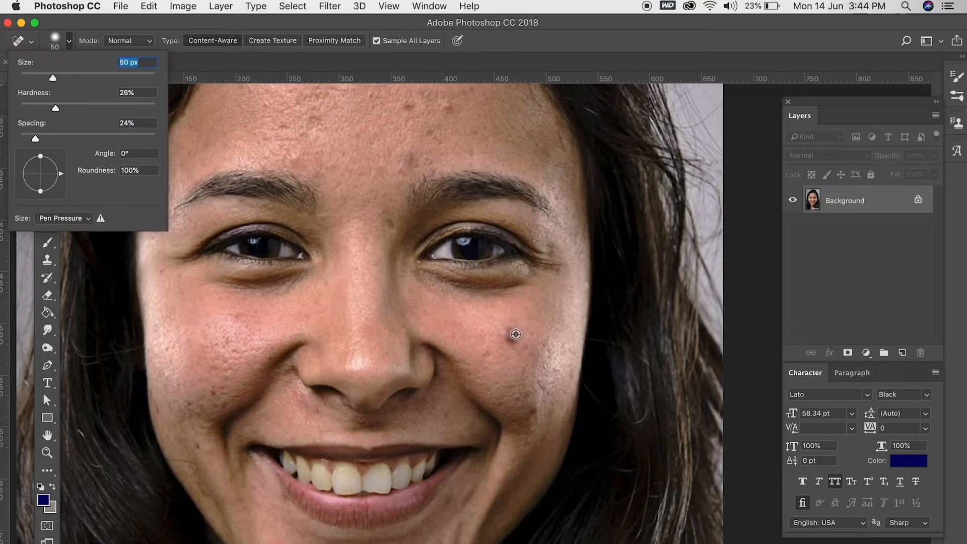
key(v)
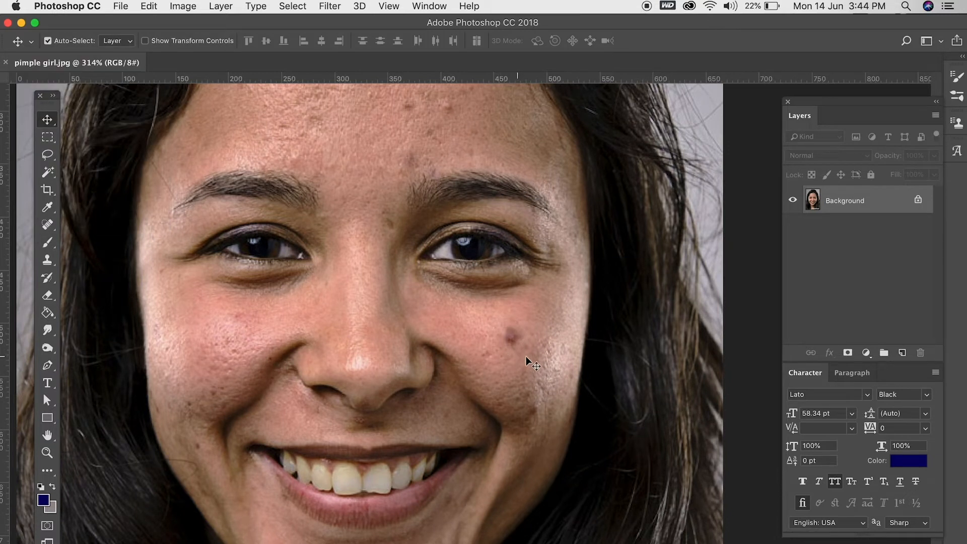
drag(48, 224, 86, 222)
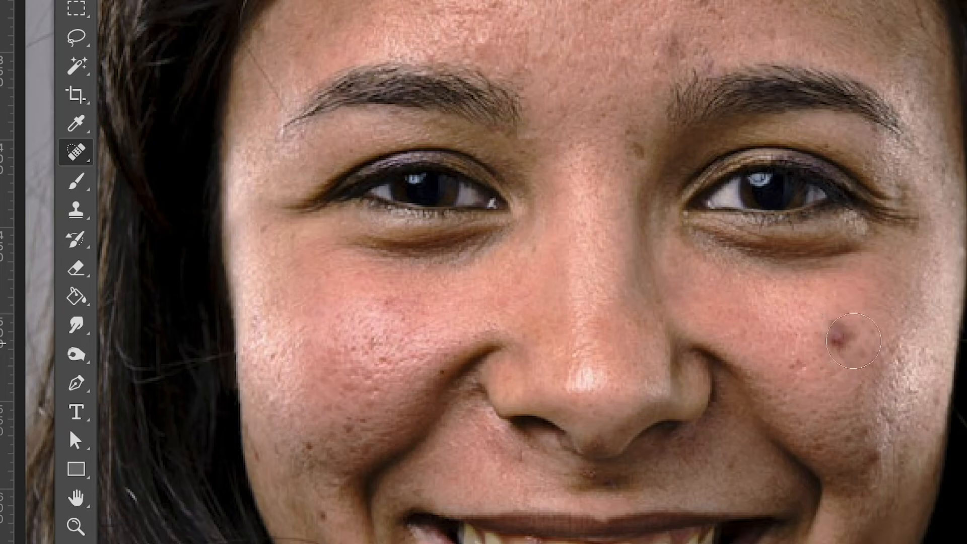
key(bracketright)
key(bracketright)
click(839, 340)
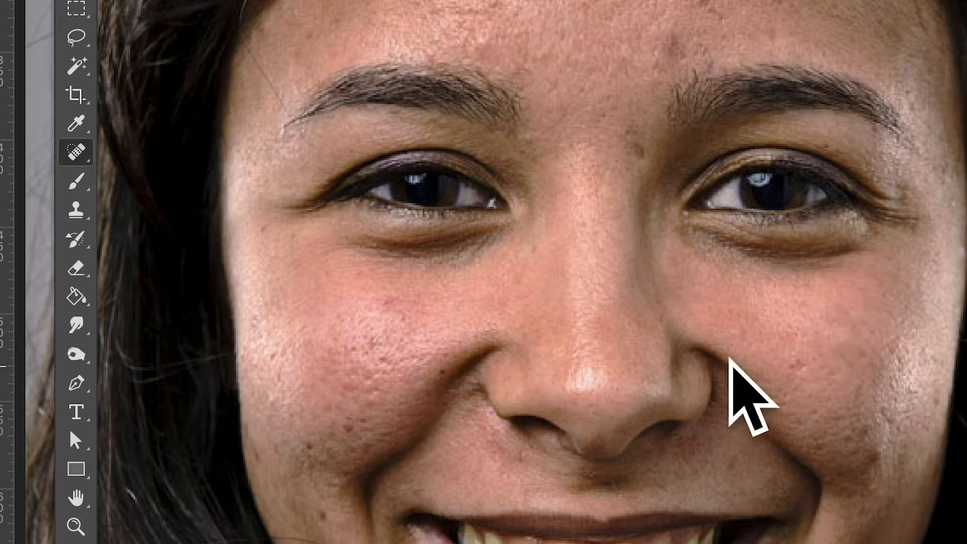
Step: Heal the cluster of dark spots on the forehead above the eyebrow
scroll(720, 348, down, 3)
scroll(720, 348, down, 1)
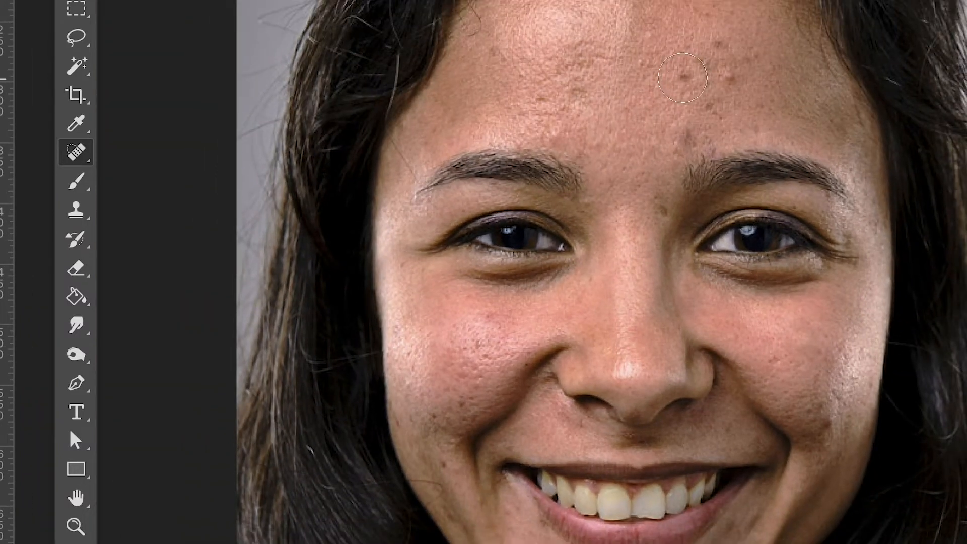
click(686, 77)
click(733, 80)
click(691, 133)
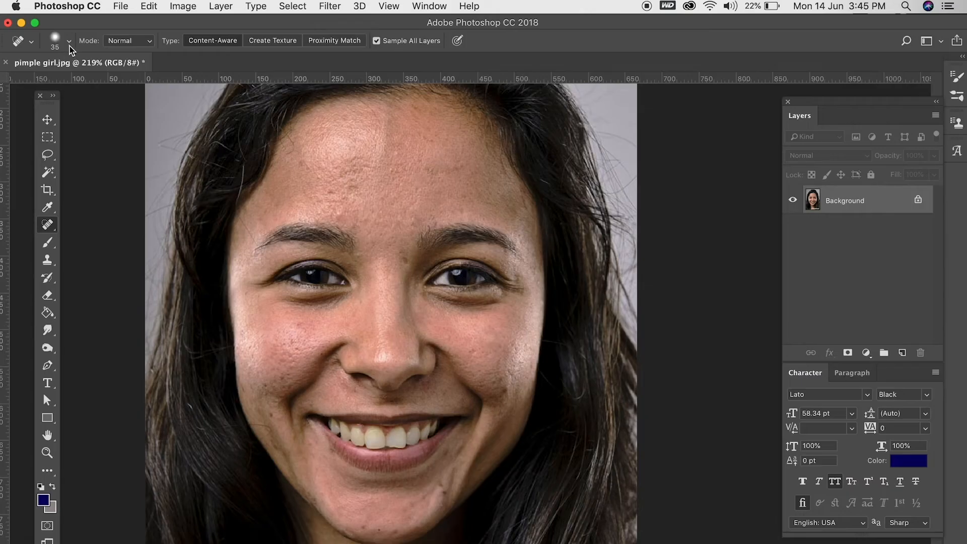
Step: Revert the photo to its saved version and heal the dark cheek blemish with the Content-Aware Spot Healing Brush at 20 px
click(118, 7)
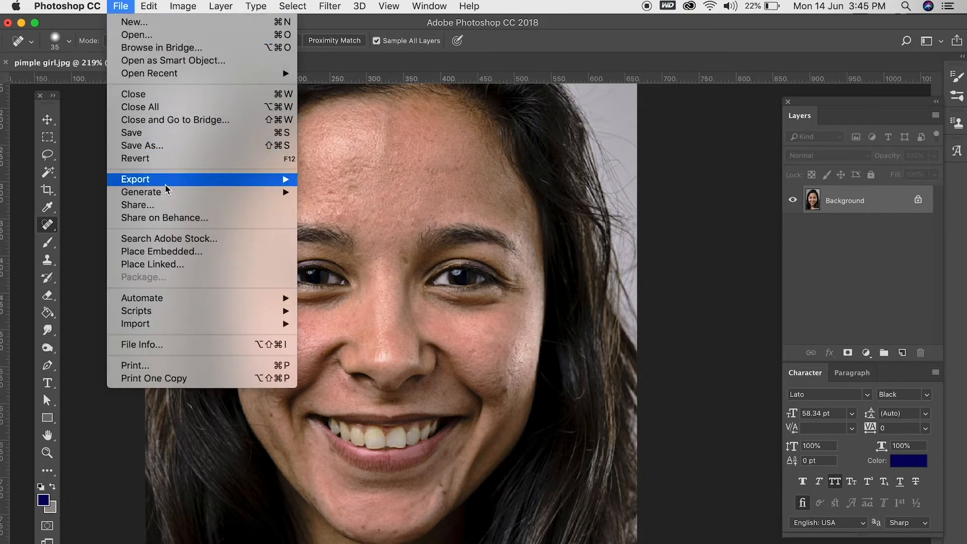
click(134, 158)
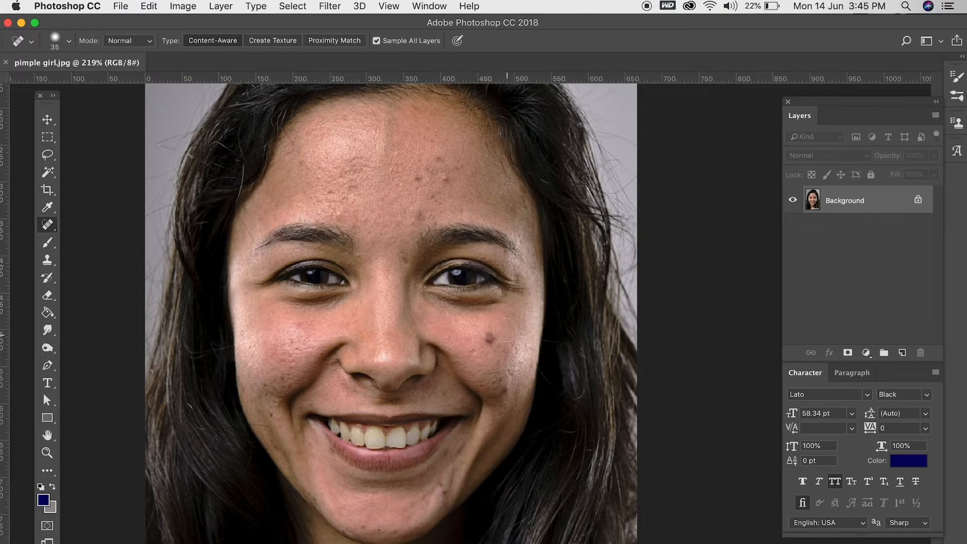
scroll(504, 330, up, 5)
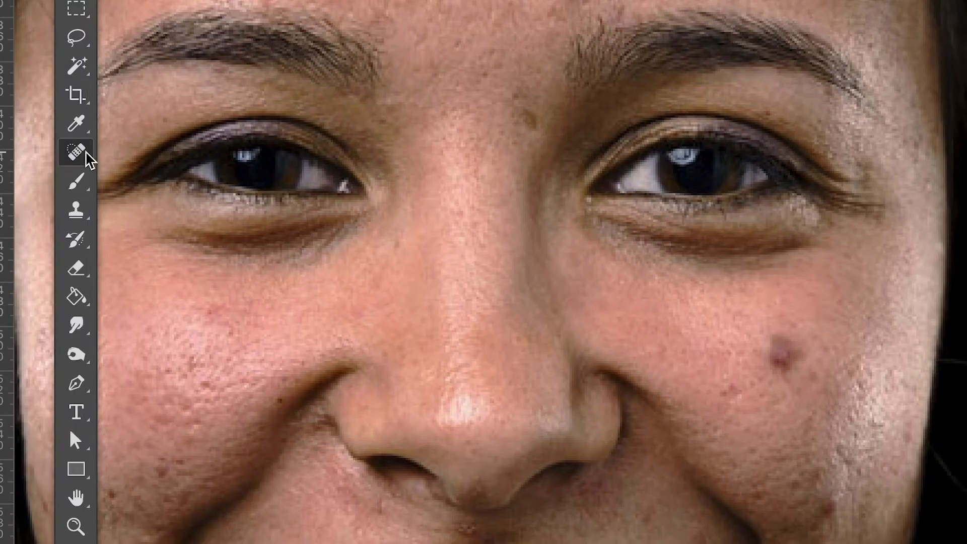
click(87, 157)
mouse_move(836, 341)
mouse_down()
mouse_move(776, 361)
mouse_move(721, 361)
mouse_up()
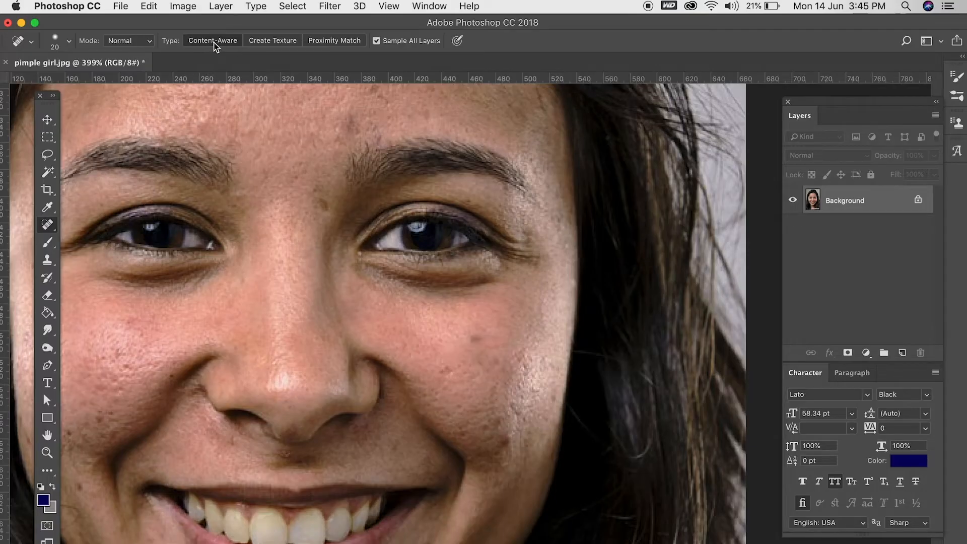
Step: Set the healing type to Create Texture and heal the remaining blemish and small spots on the same cheek
click(272, 43)
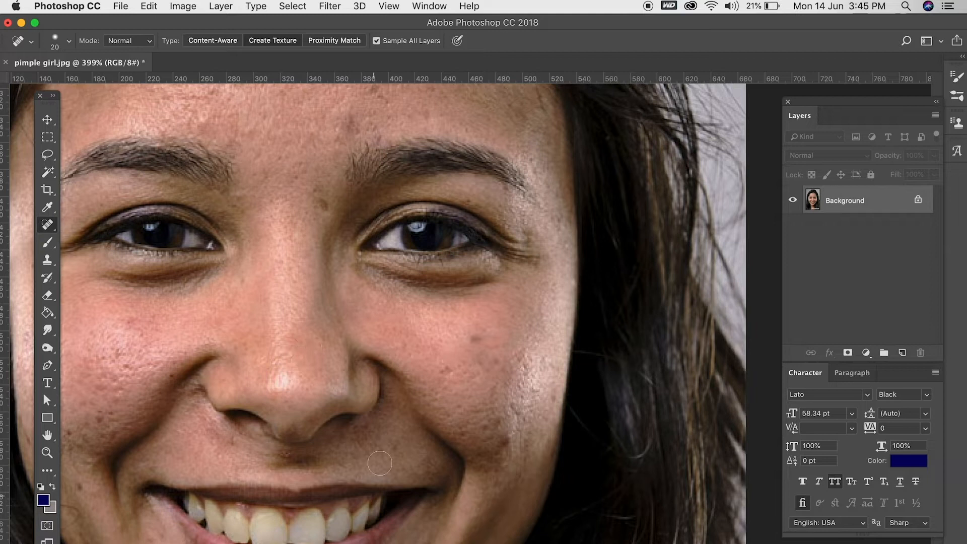
alt+click(410, 318)
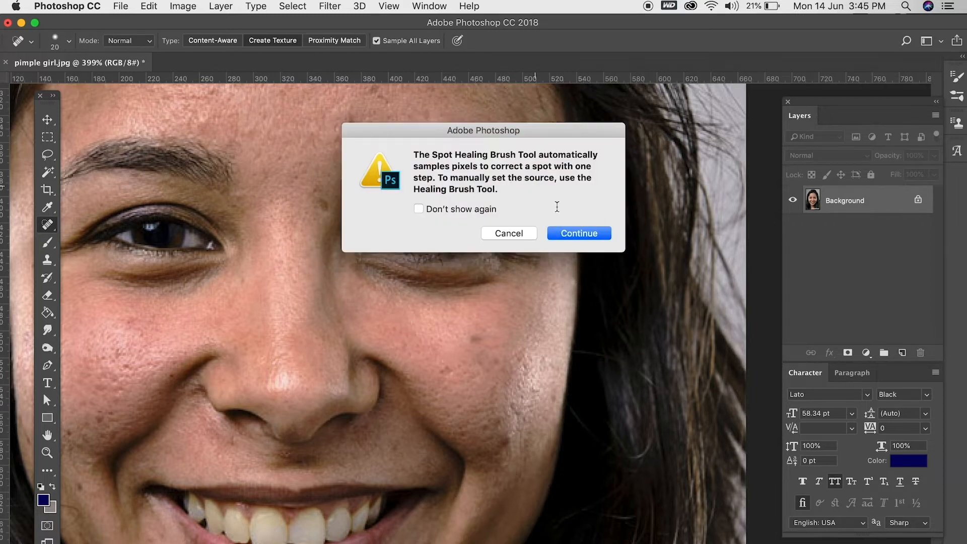
click(579, 233)
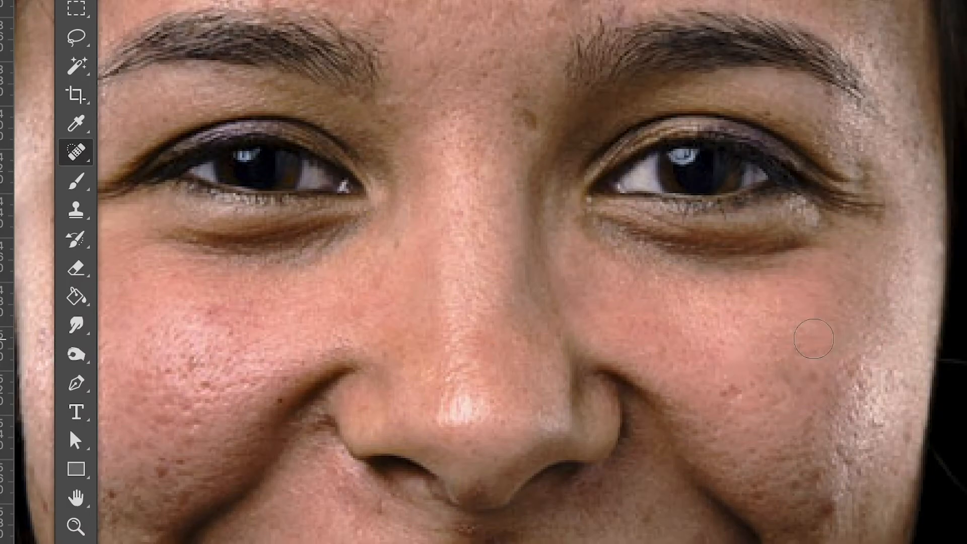
click(767, 361)
click(782, 375)
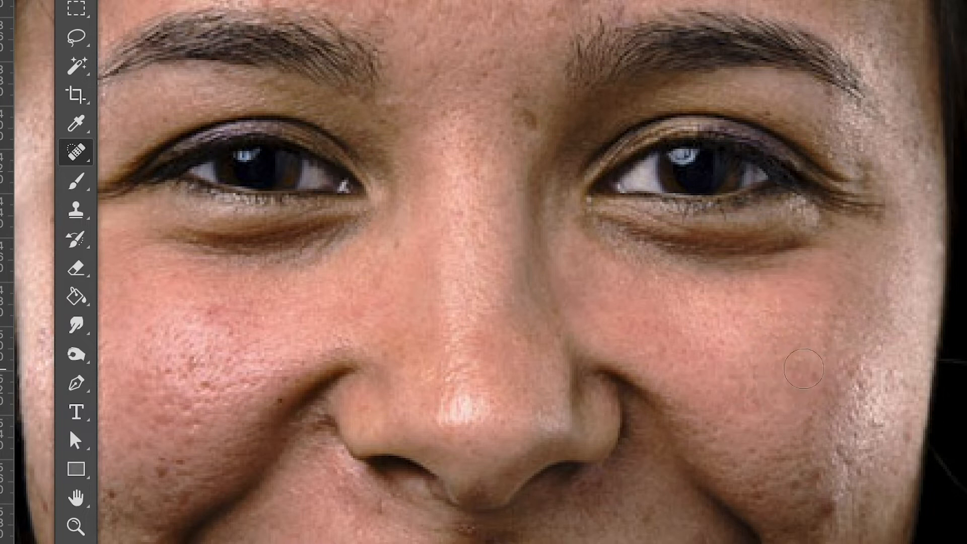
click(819, 412)
click(726, 424)
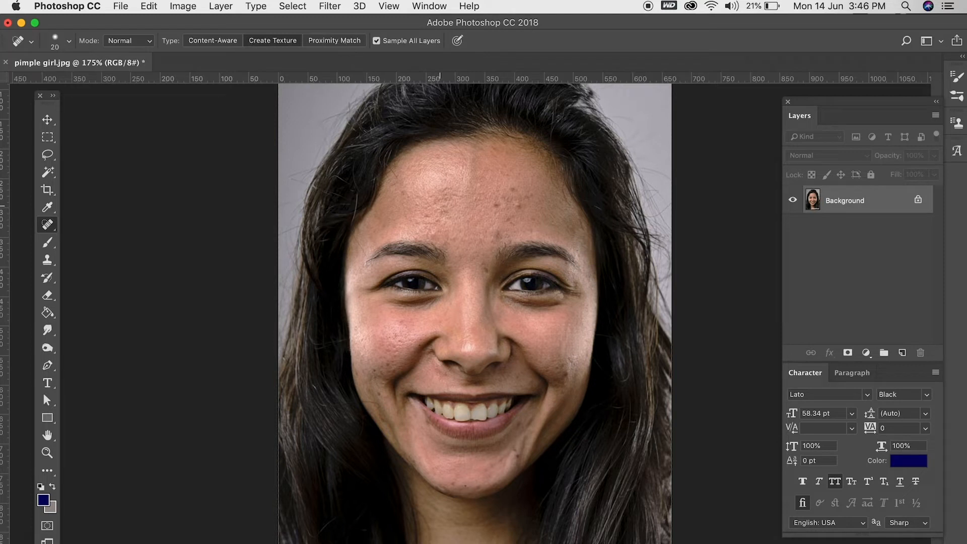
Step: Set the healing type to Proximity Match and heal the forehead spots, undoing one stroke and brushing over them again
click(325, 41)
scroll(550, 384, up, 5)
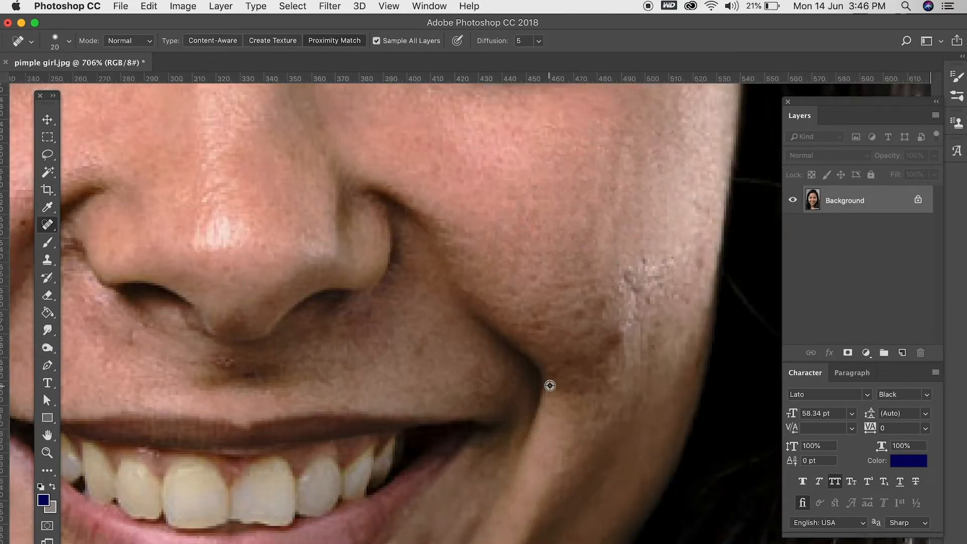
scroll(548, 385, down, 5)
scroll(543, 373, up, 3)
drag(479, 175, 481, 327)
drag(528, 253, 448, 250)
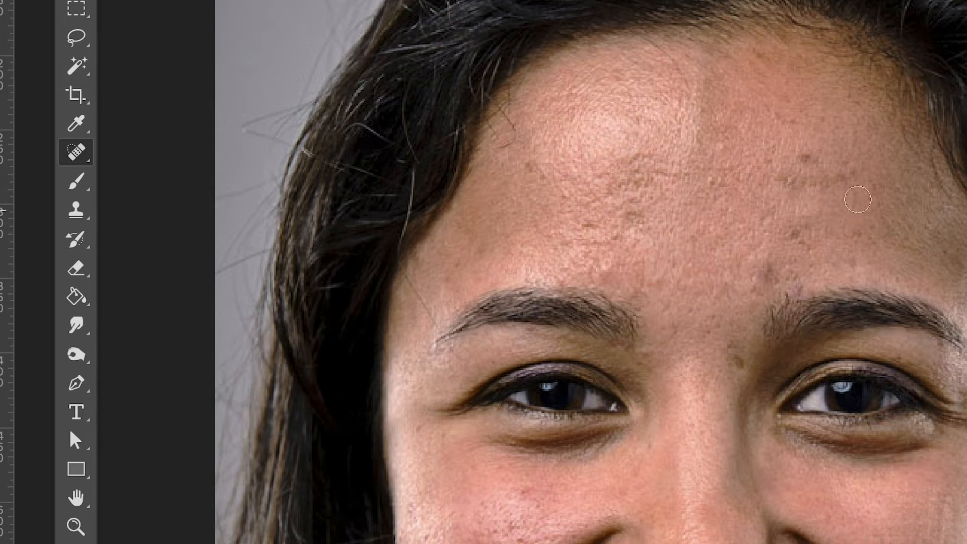
mouse_move(865, 151)
mouse_down()
mouse_move(790, 185)
mouse_move(735, 185)
mouse_up()
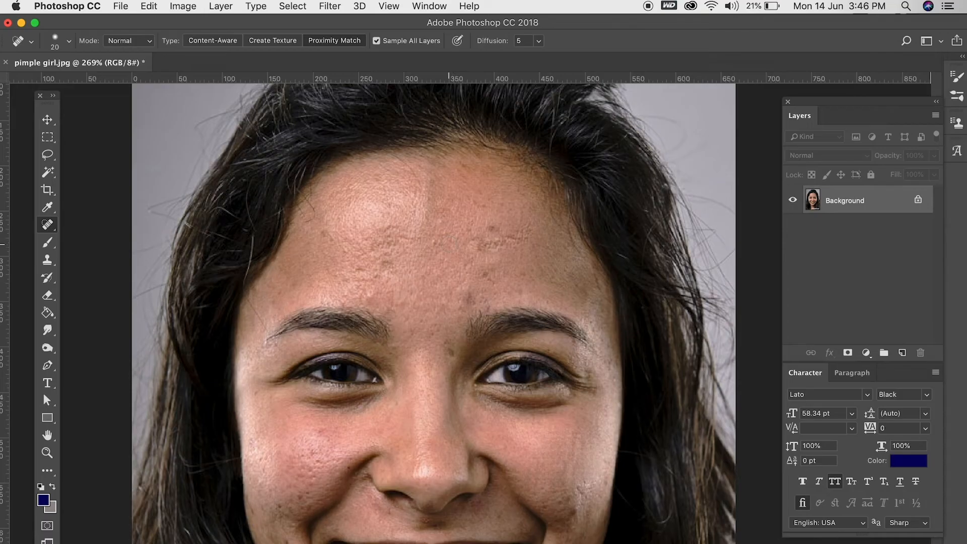
key(super+z)
mouse_move(505, 280)
mouse_down()
mouse_move(468, 276)
mouse_move(455, 294)
mouse_move(401, 290)
mouse_up()
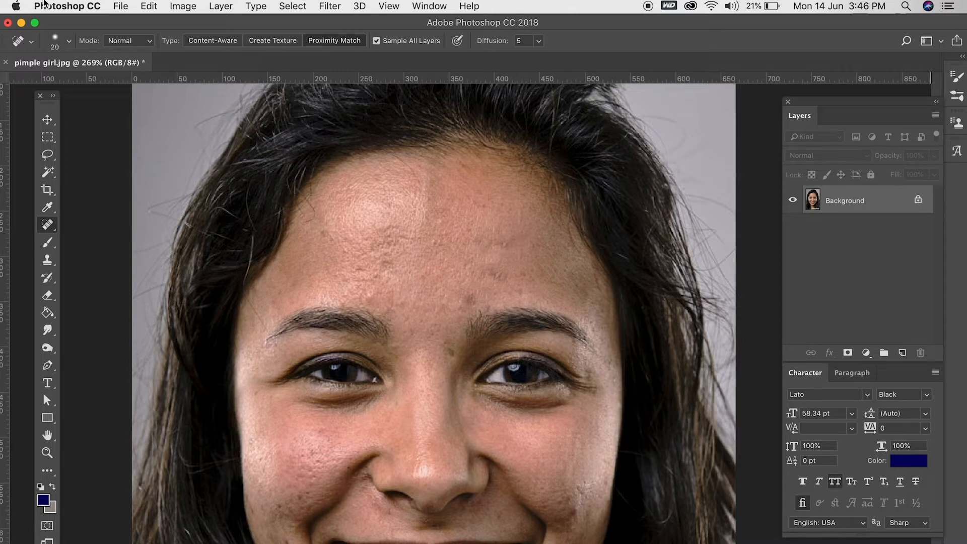
Step: Revert the photo to its last saved version
click(121, 7)
click(144, 160)
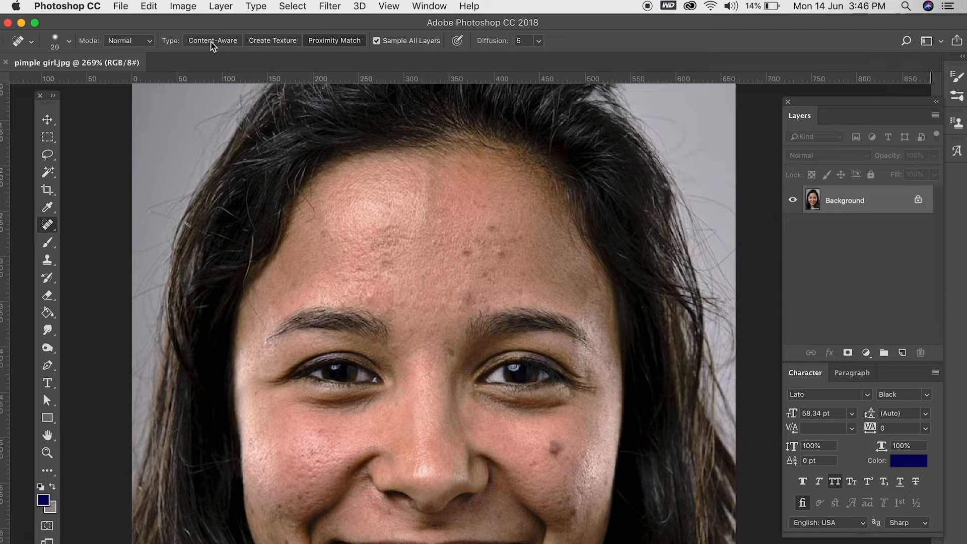
click(130, 44)
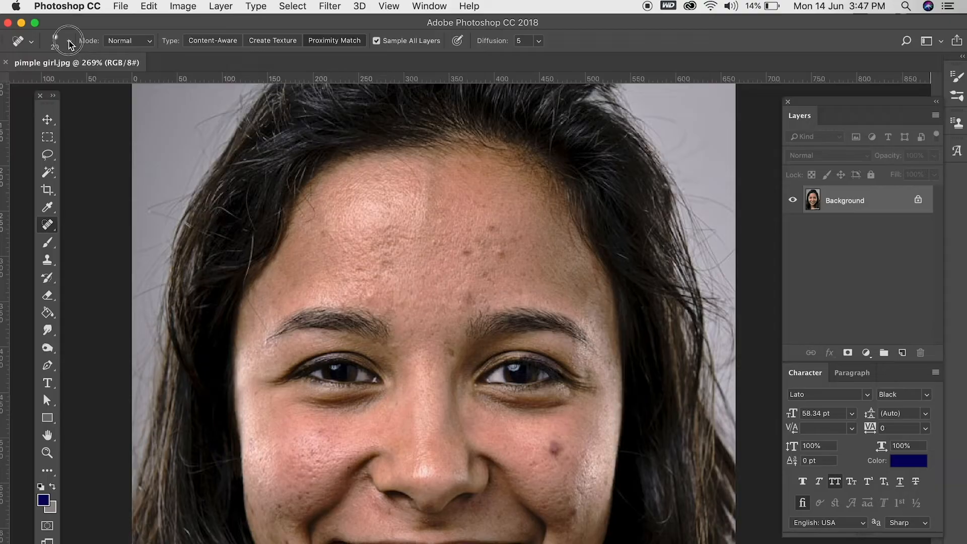
Step: Set the brush to 33 px at 100% hardness, heal the dark cheek blemish and inspect the skin texture up close
click(69, 40)
drag(59, 110, 158, 113)
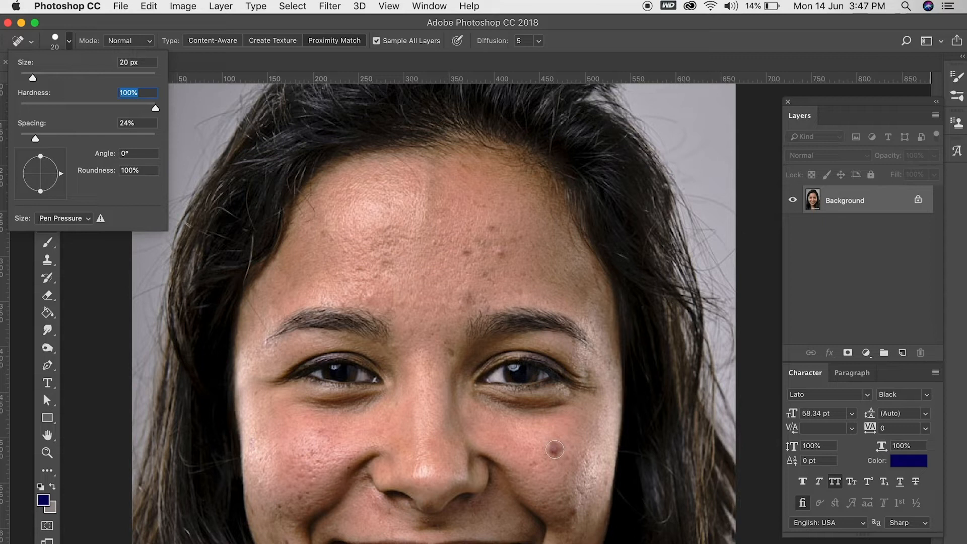
drag(38, 78, 46, 78)
click(614, 39)
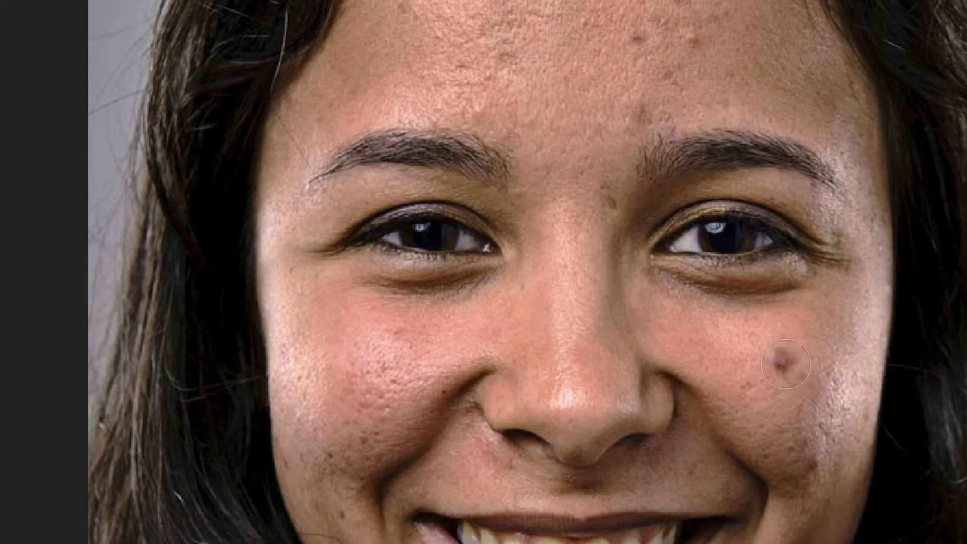
click(785, 362)
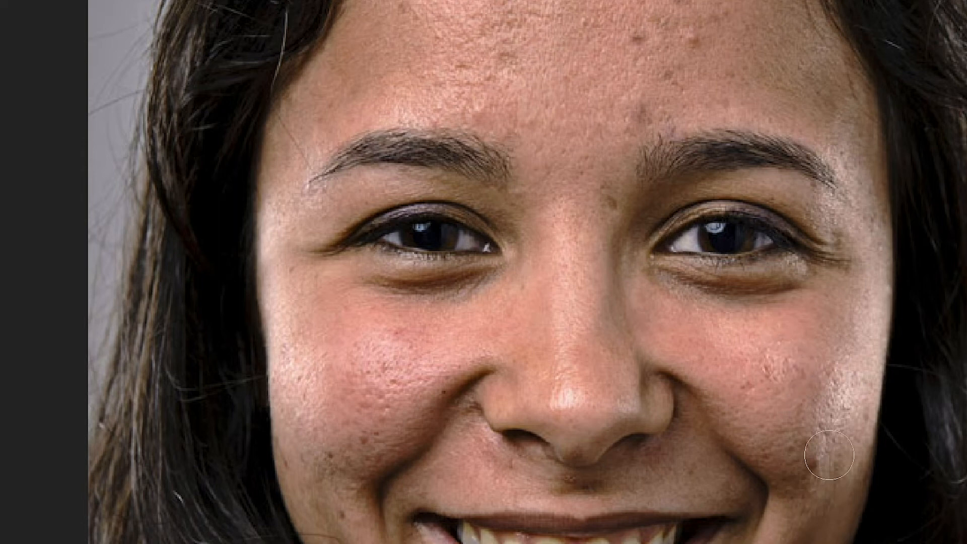
scroll(770, 382, up, 3)
scroll(770, 382, up, 2)
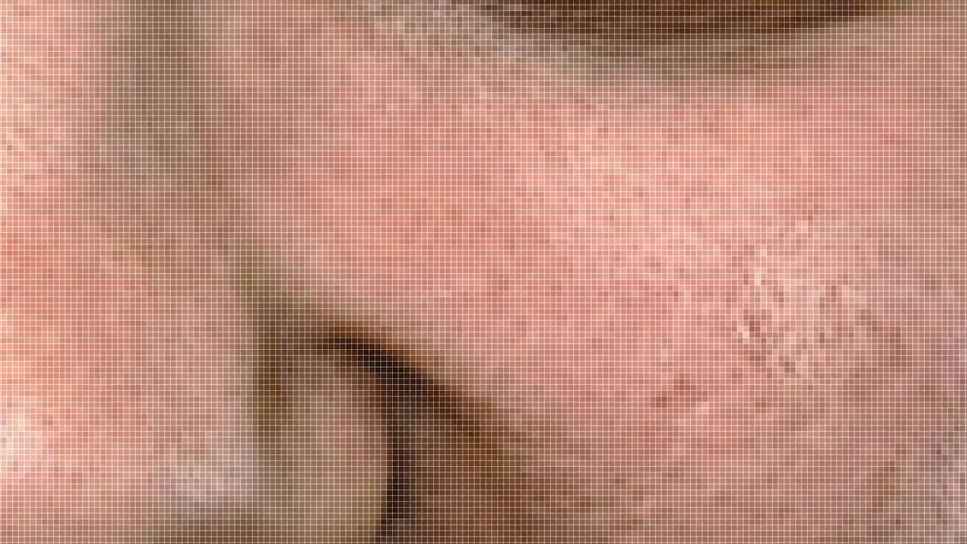
scroll(831, 268, up, 1)
scroll(831, 267, down, 6)
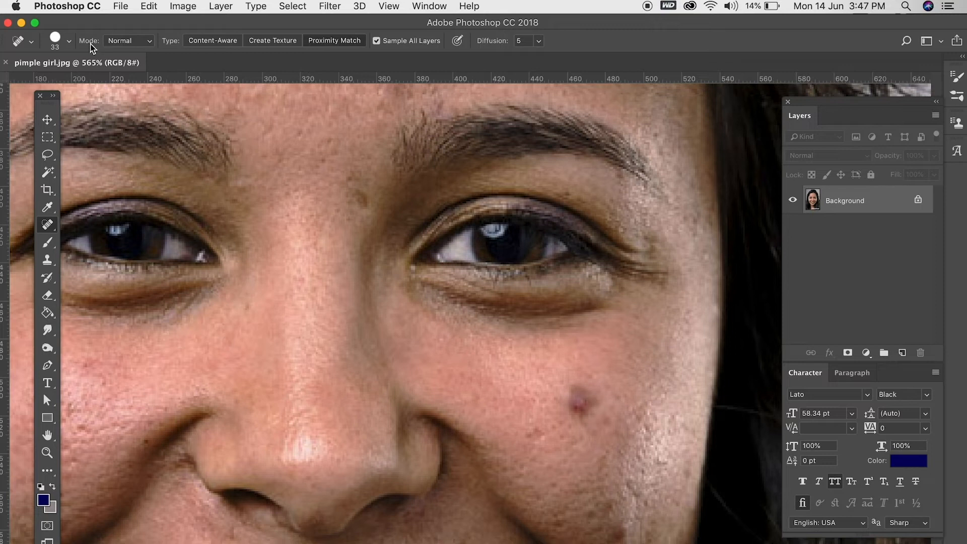
Step: Lower the brush hardness and heal the dark cheek blemish
click(69, 41)
drag(52, 107, 39, 108)
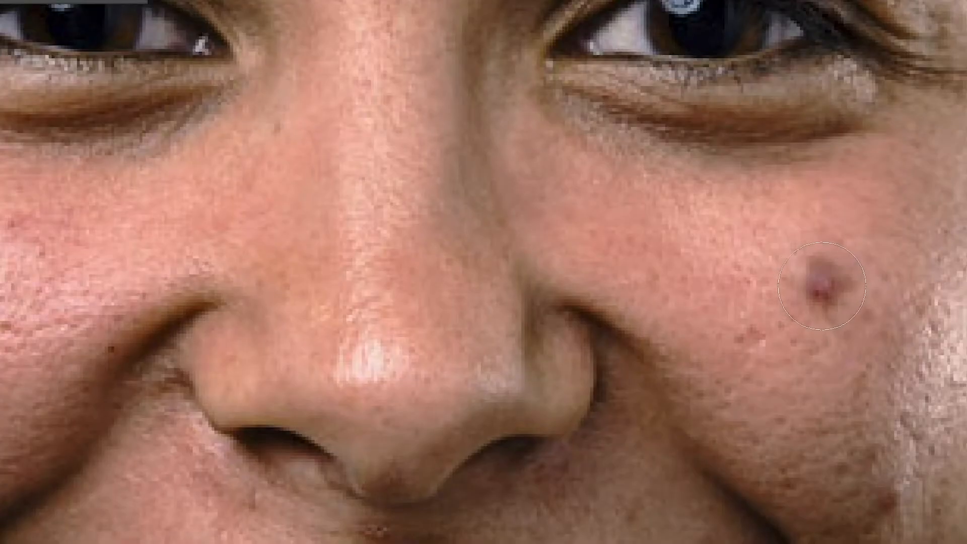
click(580, 400)
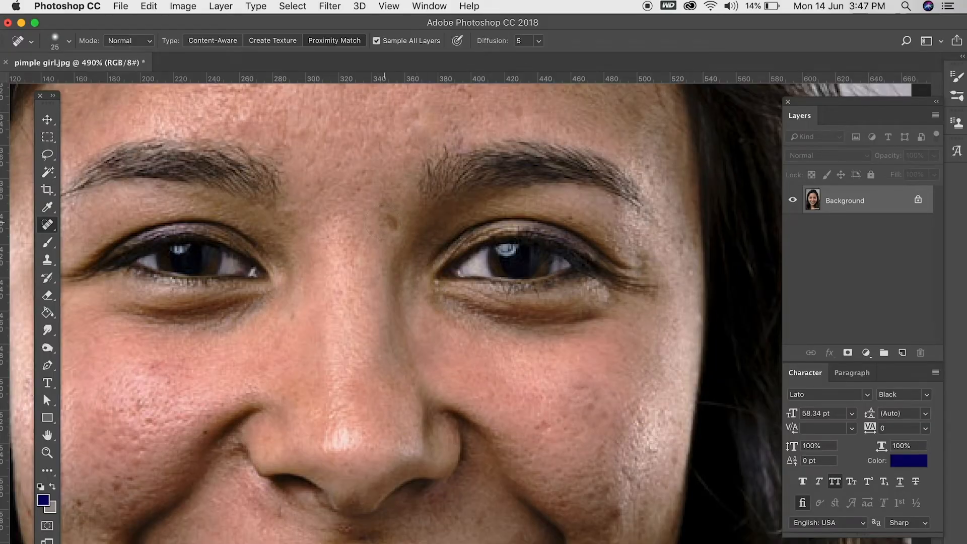
Step: Heal the spot beside the nose bridge and the small marks on both cheeks
click(379, 221)
scroll(378, 221, down, 3)
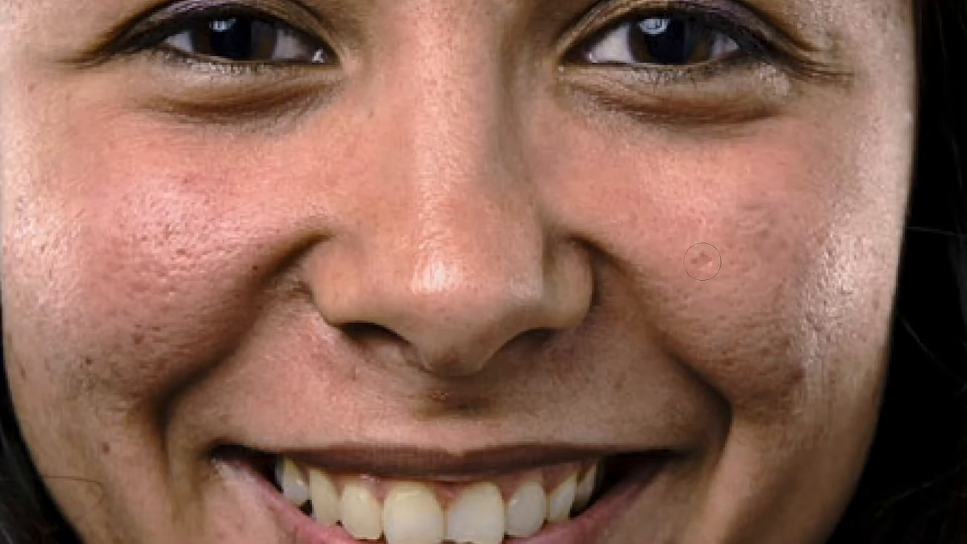
click(703, 262)
click(840, 240)
click(182, 177)
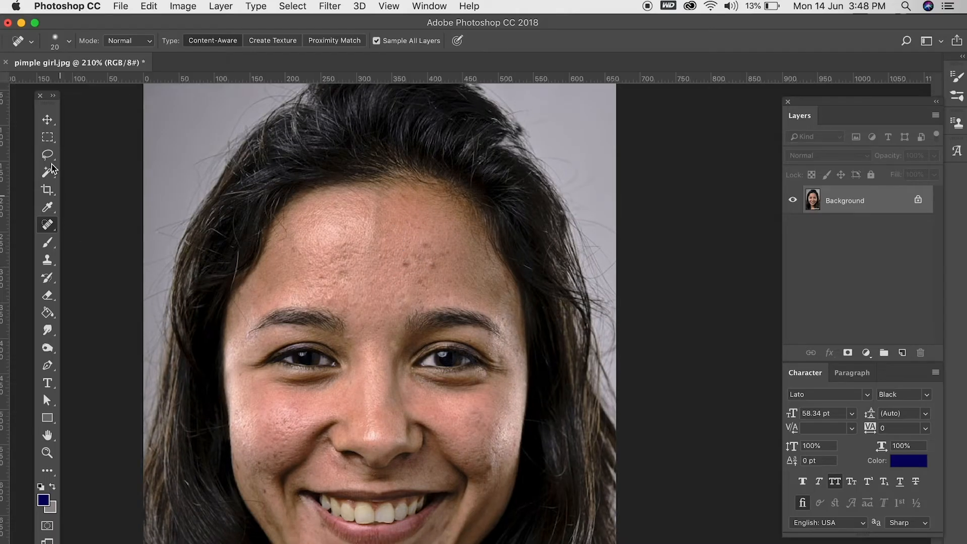
Step: Enlarge the Spot Healing Brush to 200 px and dab the upper forehead near the hairline
click(46, 223)
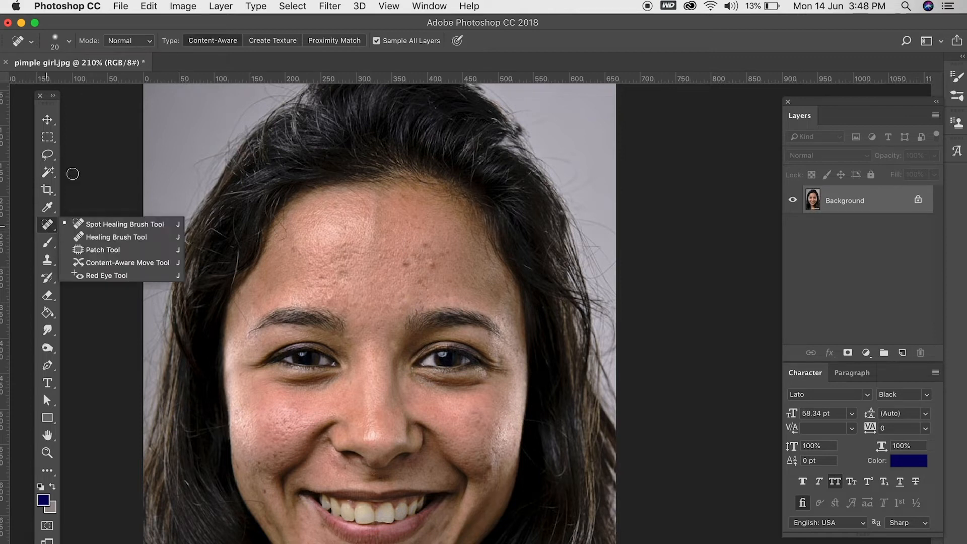
click(69, 40)
drag(33, 80, 104, 80)
click(706, 33)
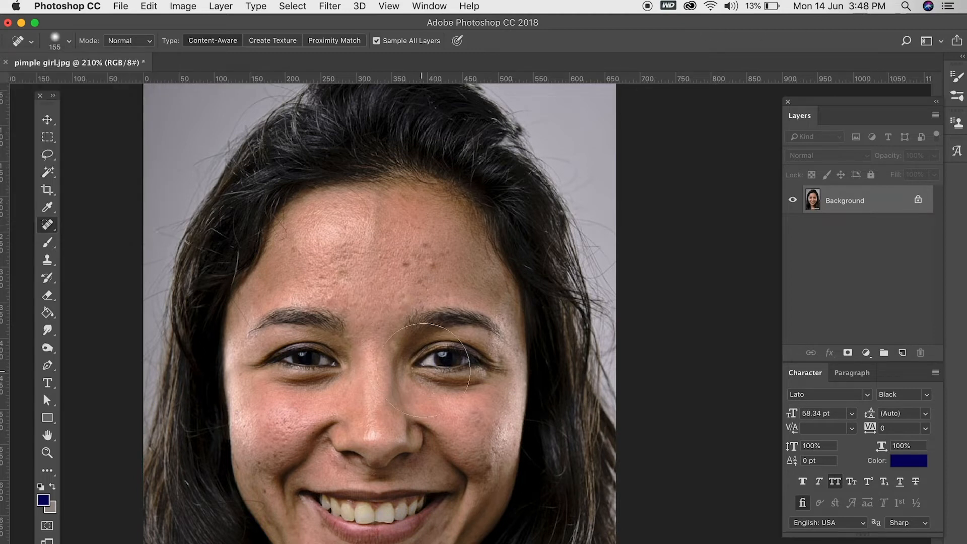
click(474, 455)
click(376, 196)
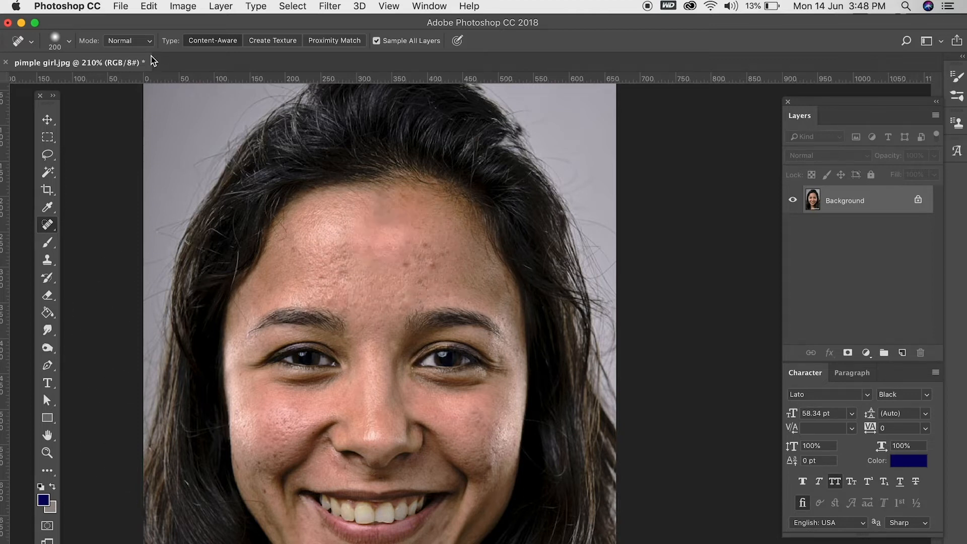
Step: Set the brush to 195 px with 11% hardness and 13% spacing, and dab the middle of the forehead
click(69, 42)
drag(37, 108, 35, 108)
drag(121, 78, 119, 78)
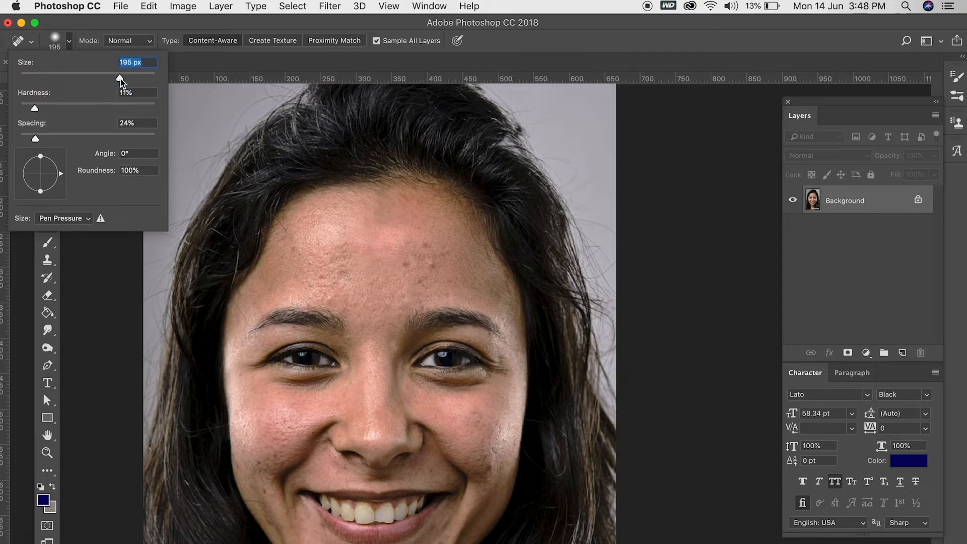
drag(35, 142, 29, 143)
click(563, 39)
click(379, 233)
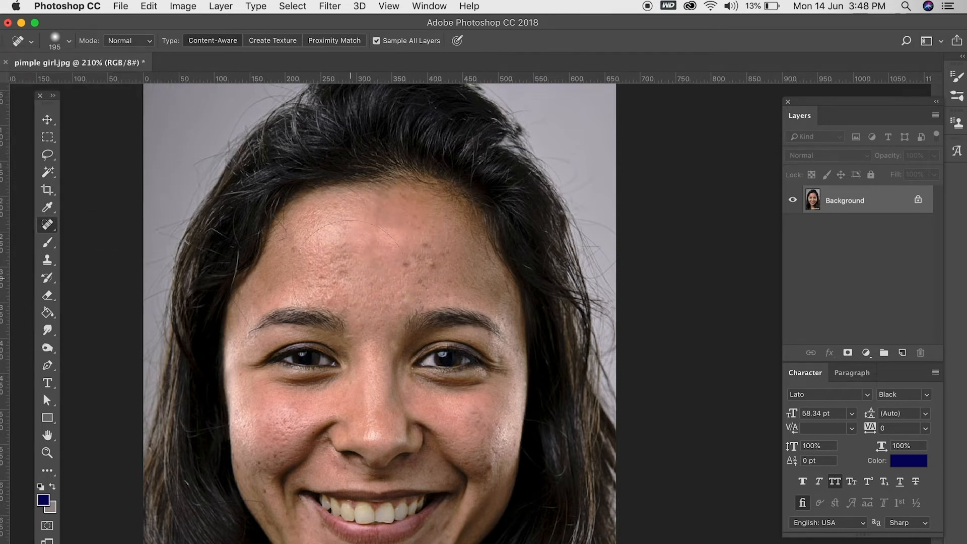
Step: Reduce the Spot Healing Brush to 38 px and heal the dark spots on the forehead above the right-hand eyebrow
click(50, 227)
click(93, 225)
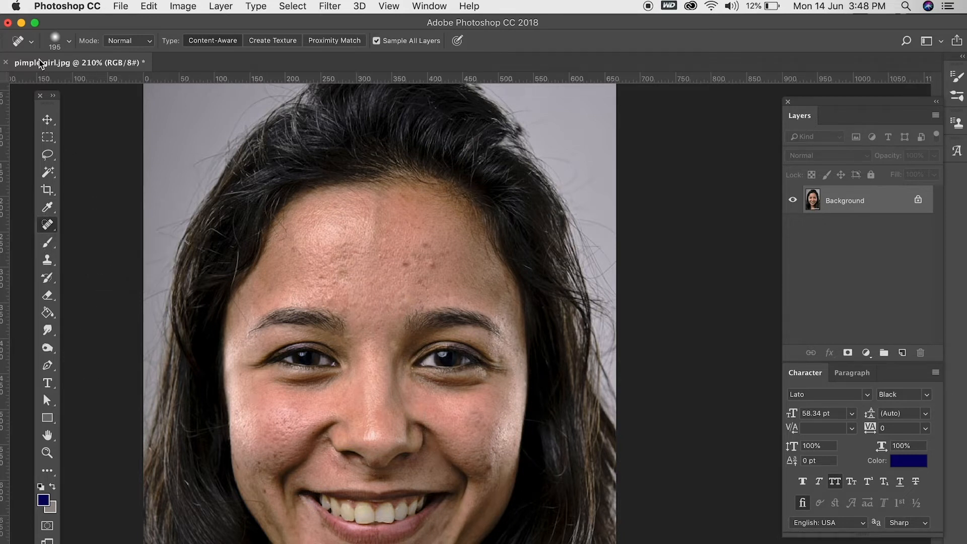
click(68, 42)
drag(119, 77, 44, 78)
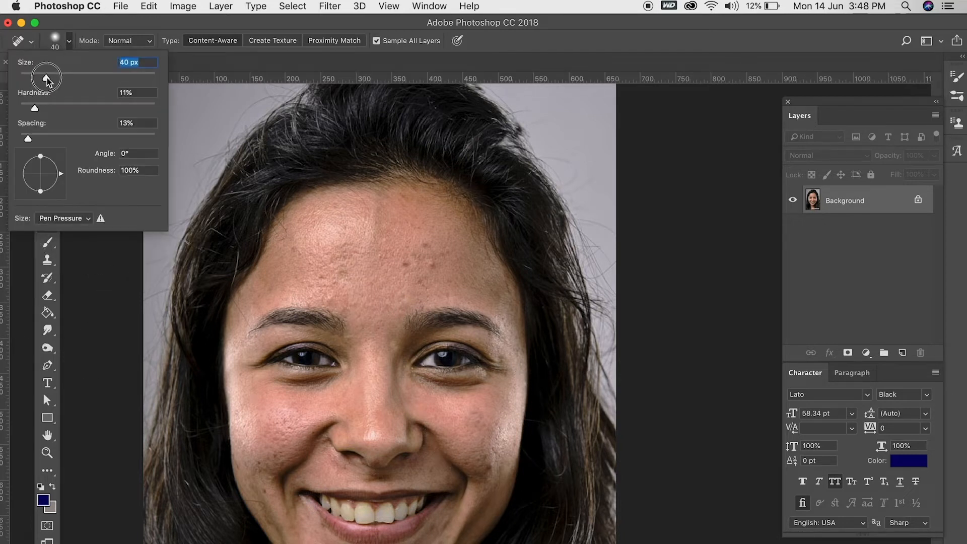
click(624, 44)
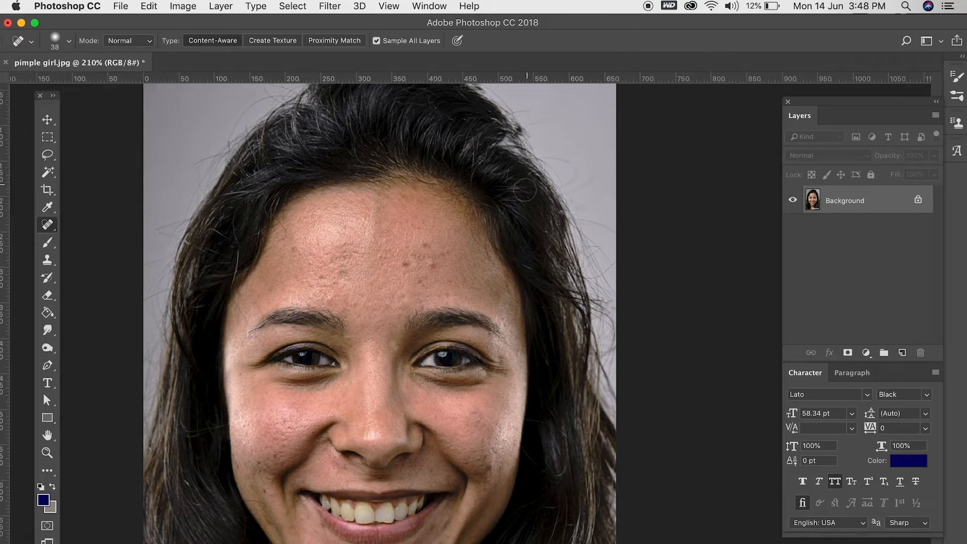
click(436, 265)
click(424, 251)
click(459, 254)
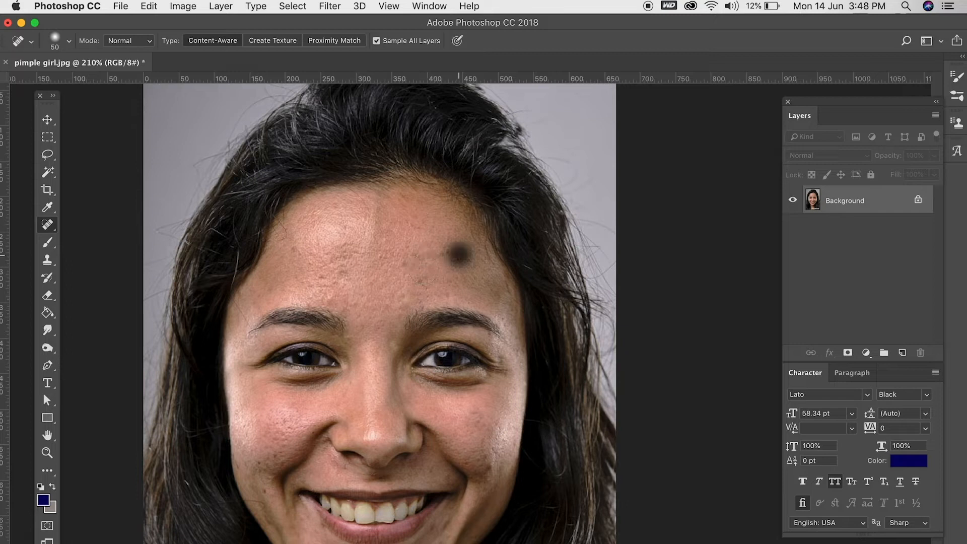
Step: Brush over the remaining rough patches and spots across the middle and left-hand side of the forehead
click(344, 229)
click(340, 281)
drag(345, 245, 298, 260)
drag(358, 262, 315, 282)
drag(407, 267, 307, 277)
drag(363, 247, 423, 246)
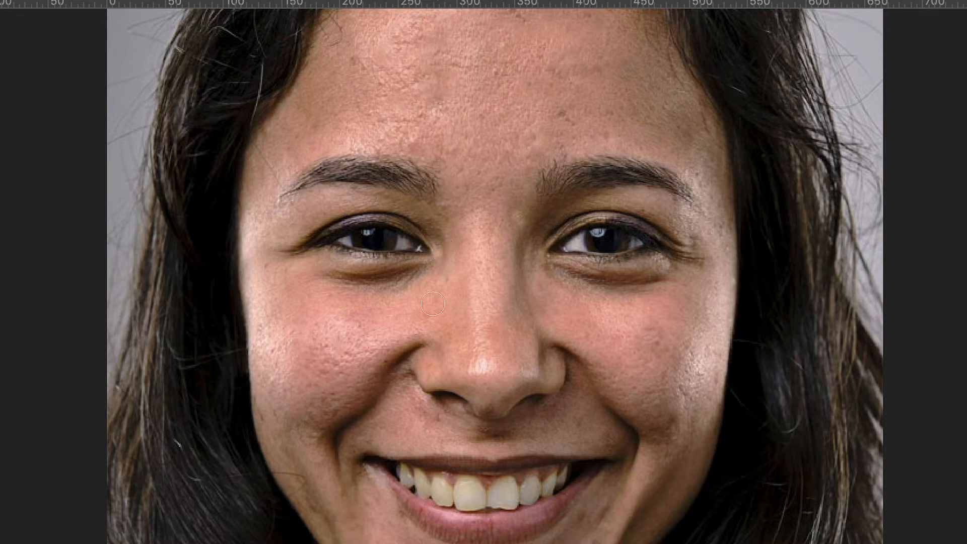
Step: Heal the marks on the left-hand cheek and the spot beside the jaw
click(325, 354)
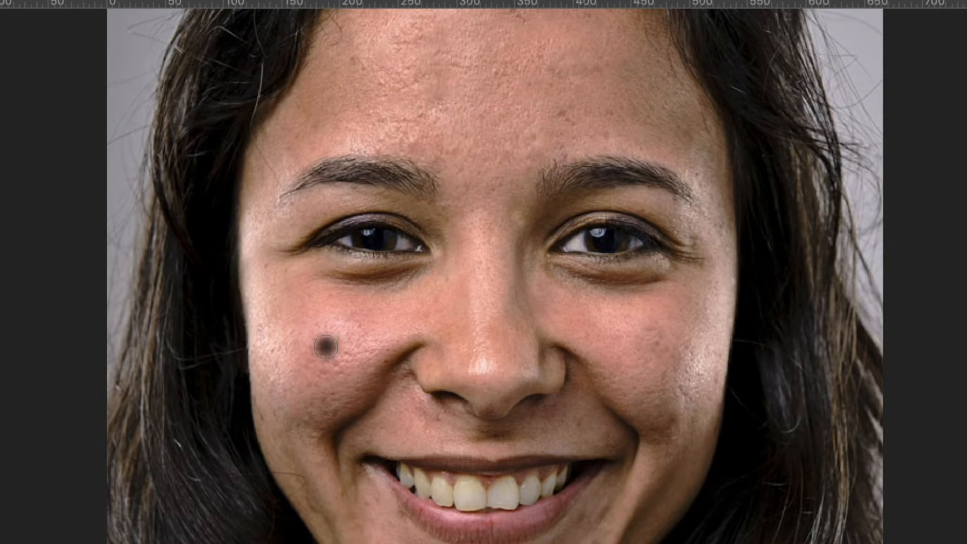
click(348, 312)
click(315, 334)
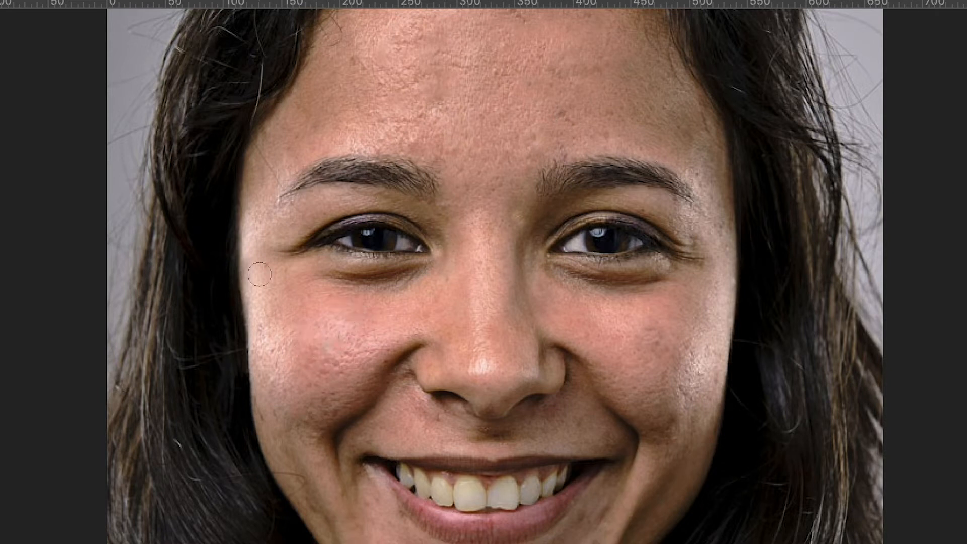
click(274, 416)
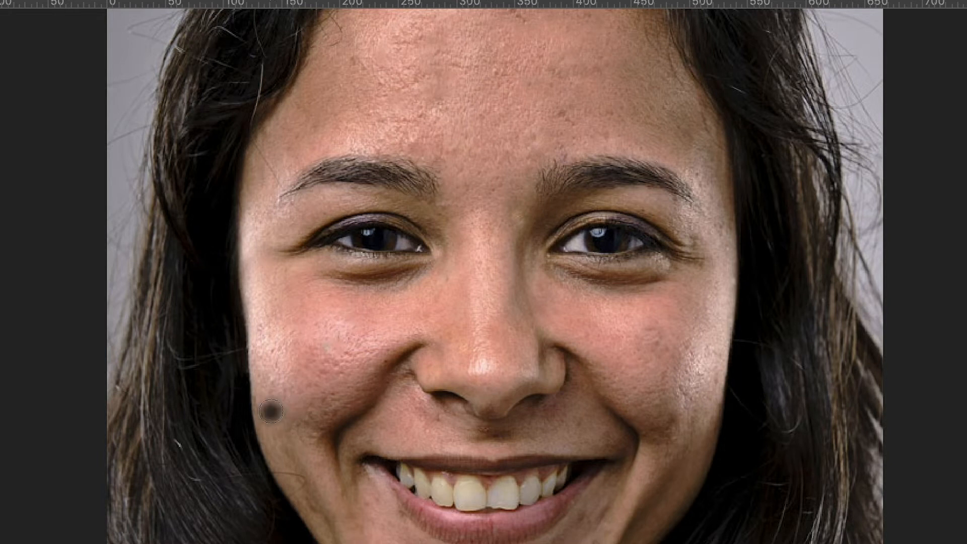
Step: Heal the small dark marks along the upper forehead below the hairline
drag(578, 130, 578, 338)
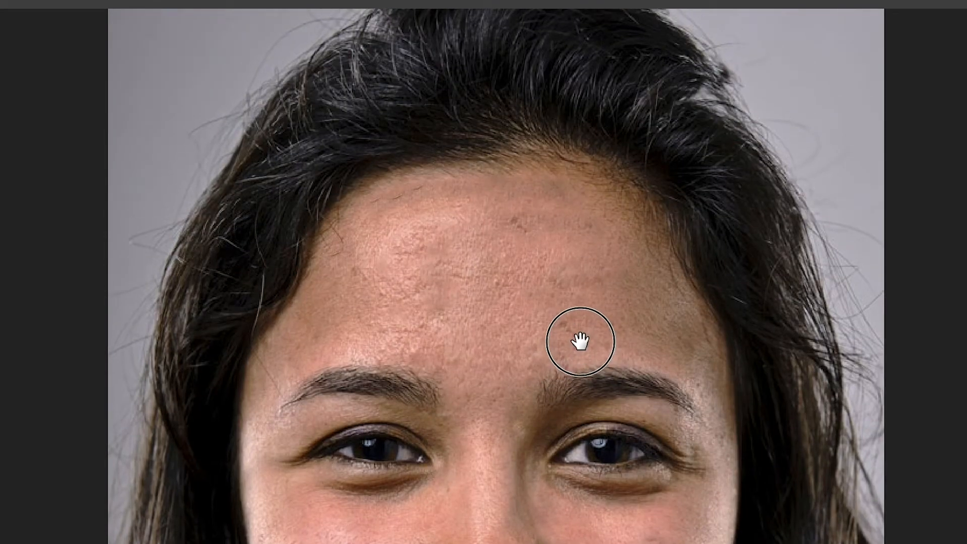
click(519, 225)
click(519, 226)
click(533, 224)
click(561, 230)
click(585, 218)
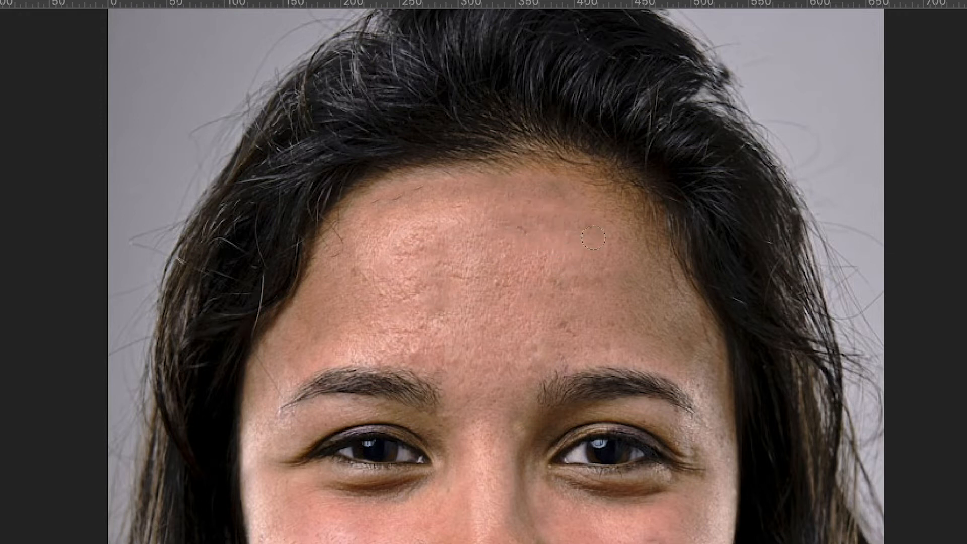
click(522, 229)
Step: Heal the leftover spots above both eyebrows and across the forehead, undoing one stroke along the way
drag(313, 319, 664, 353)
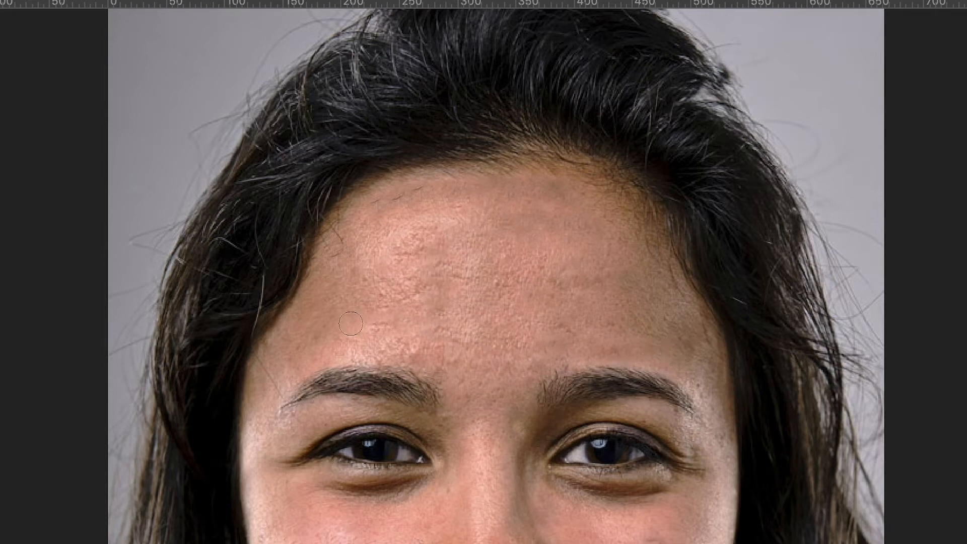
key(ctrl+z)
click(569, 331)
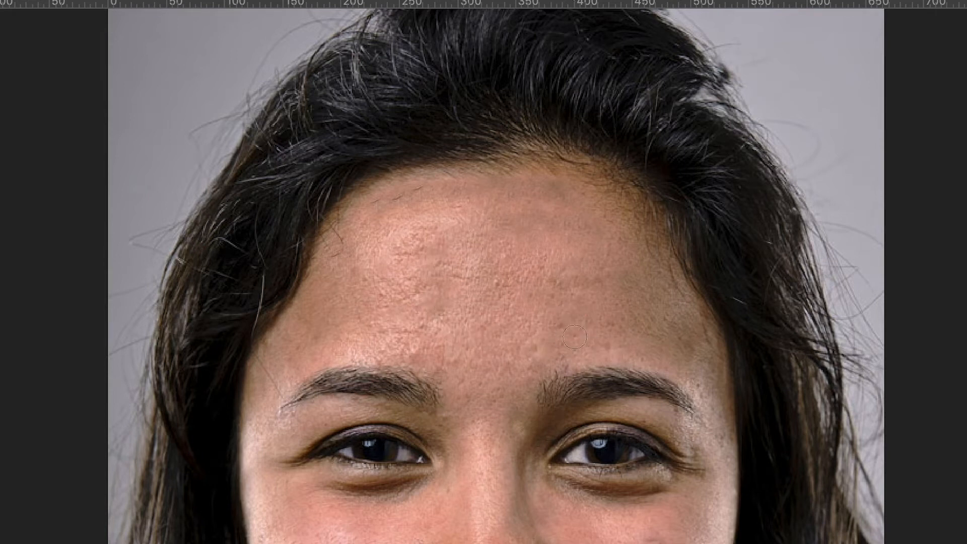
click(566, 331)
click(423, 328)
click(430, 330)
click(420, 352)
click(424, 238)
click(432, 227)
click(547, 226)
drag(535, 276, 594, 275)
scroll(491, 375, down, 3)
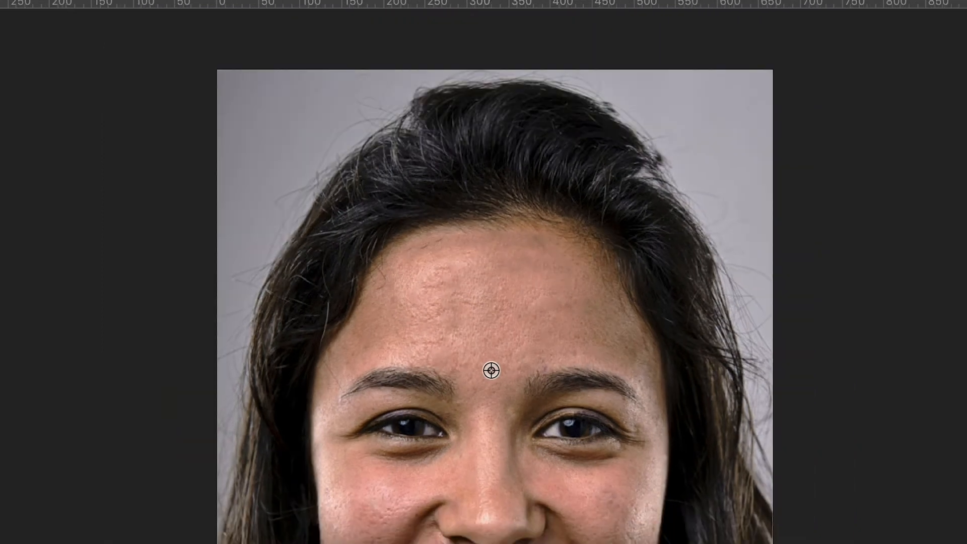
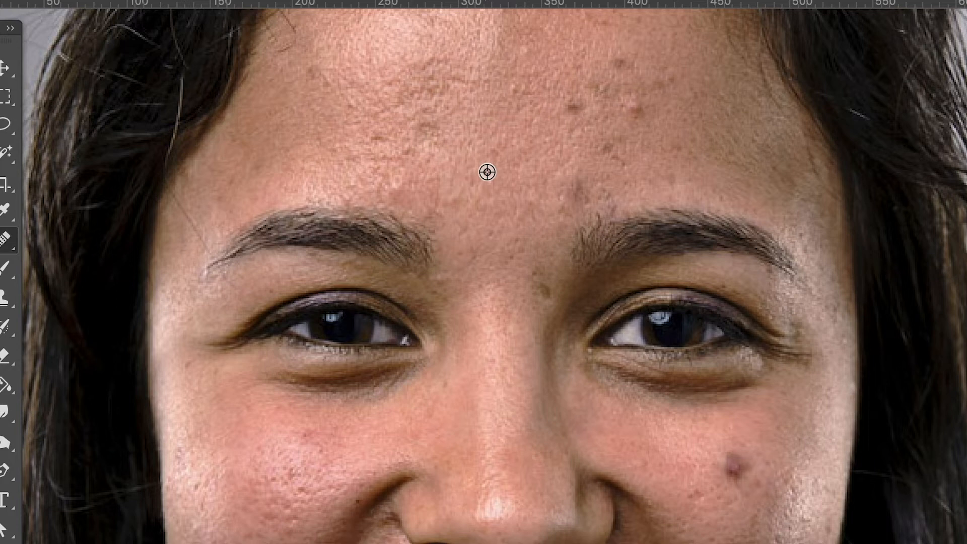
Step: With the Healing Brush, paint over the dark cheek blemish and the forehead spots above the right-hand eyebrow, sampling nearby clean skin
mouse_move(704, 453)
mouse_down()
mouse_move(751, 477)
mouse_move(745, 488)
mouse_move(713, 492)
mouse_move(695, 471)
mouse_move(716, 447)
mouse_move(736, 449)
mouse_move(754, 476)
mouse_up()
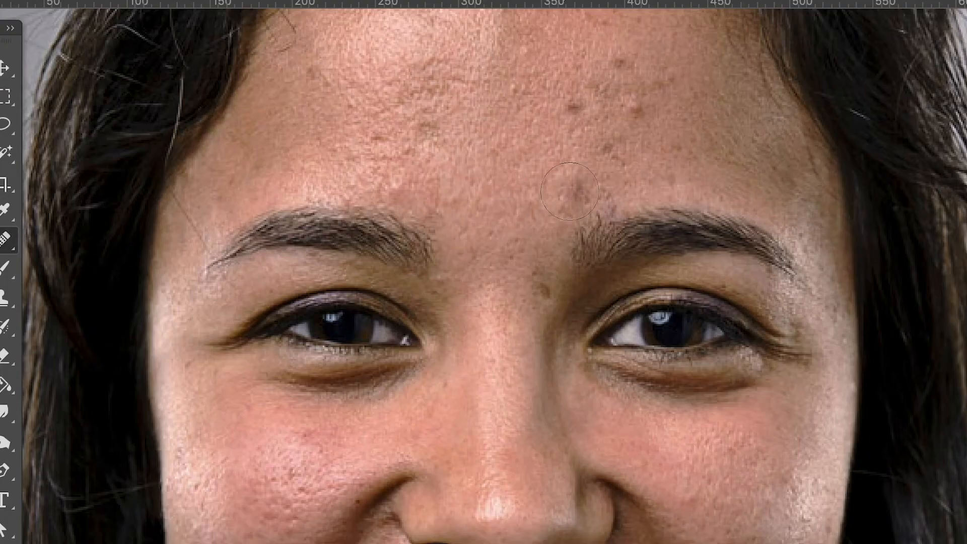
mouse_move(579, 188)
mouse_down()
mouse_move(628, 110)
mouse_move(626, 80)
mouse_move(601, 77)
mouse_move(573, 112)
mouse_up()
alt+click(568, 137)
mouse_move(637, 95)
mouse_down()
mouse_move(655, 56)
mouse_move(647, 51)
mouse_move(645, 74)
mouse_move(634, 56)
mouse_move(593, 44)
mouse_up()
Step: Resample clean forehead skin several times and heal the rough patches on the centre and left-hand side of the forehead
alt+click(510, 164)
alt+click(609, 136)
mouse_move(506, 92)
mouse_down()
mouse_move(448, 93)
mouse_move(412, 80)
mouse_move(425, 150)
mouse_move(390, 153)
mouse_move(363, 136)
mouse_move(383, 158)
mouse_up()
alt+click(545, 129)
alt+click(483, 146)
drag(440, 177, 336, 170)
alt+click(530, 143)
drag(371, 92, 317, 82)
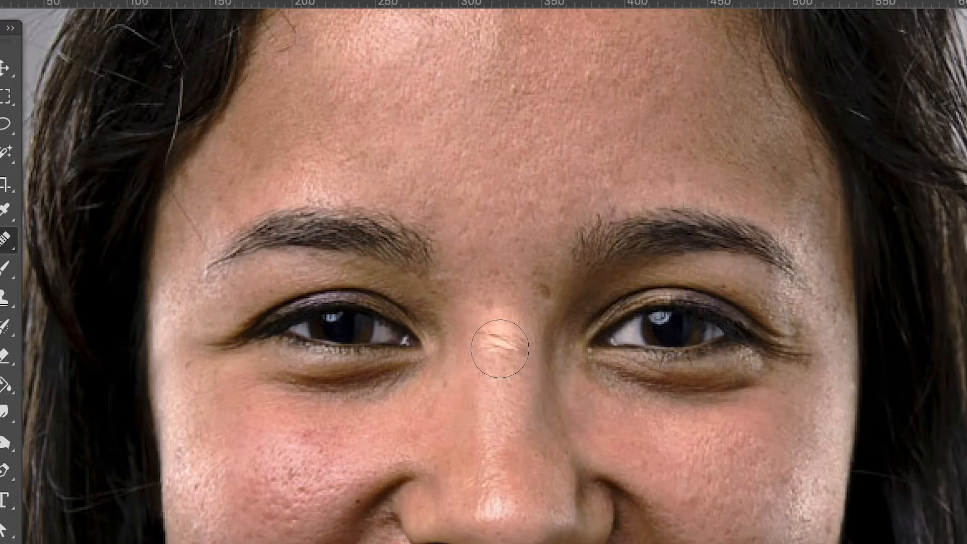
Step: Try painting a sampled eyebrow and eye down the bridge of the nose, and undo the strokes
drag(344, 288, 344, 358)
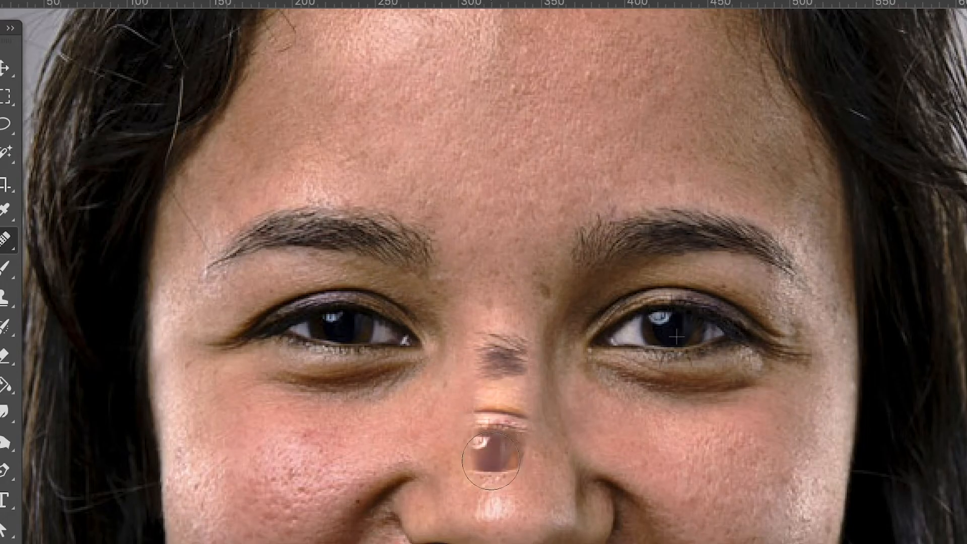
drag(491, 460, 496, 521)
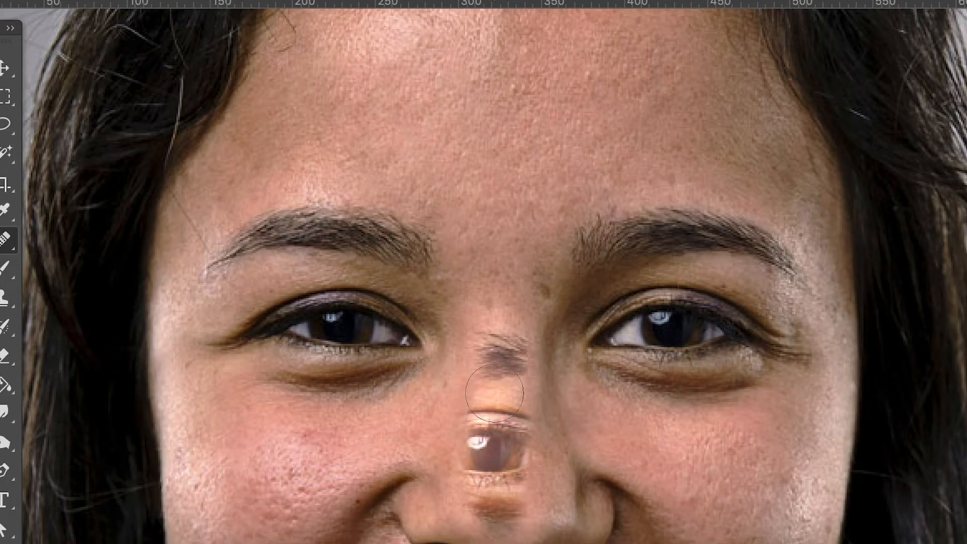
drag(503, 317, 514, 510)
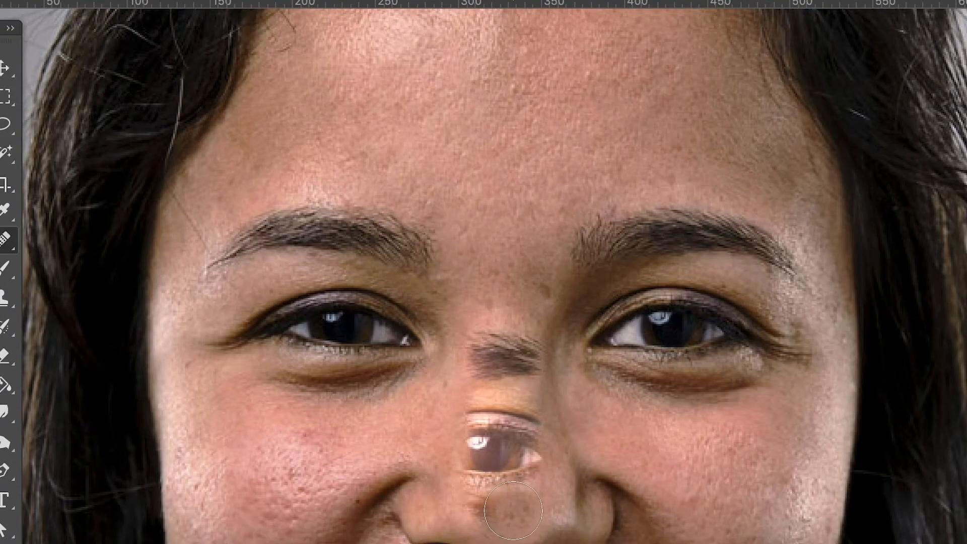
key(super+z)
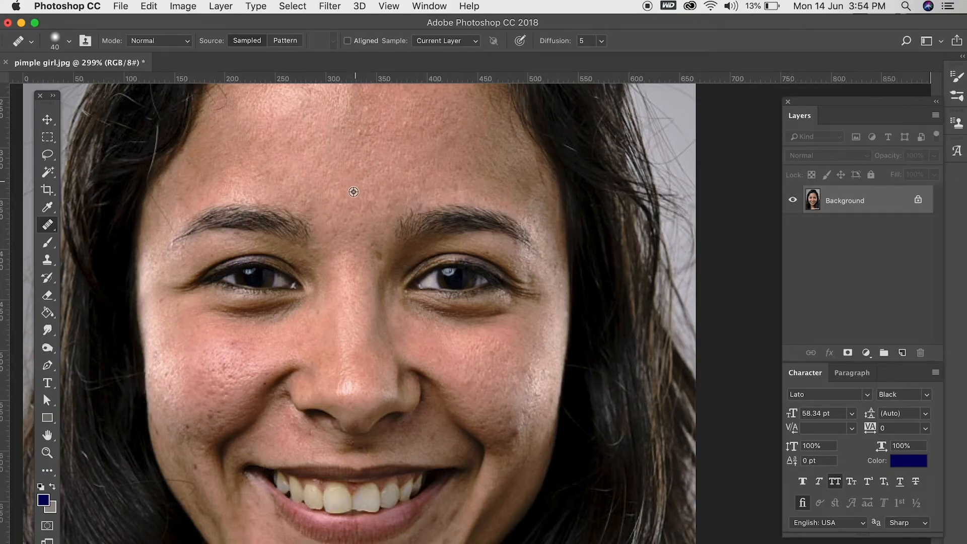
Step: Heal the remaining uneven skin on the left-hand side of the forehead, using freshly sampled clean skin
scroll(431, 173, up, 5)
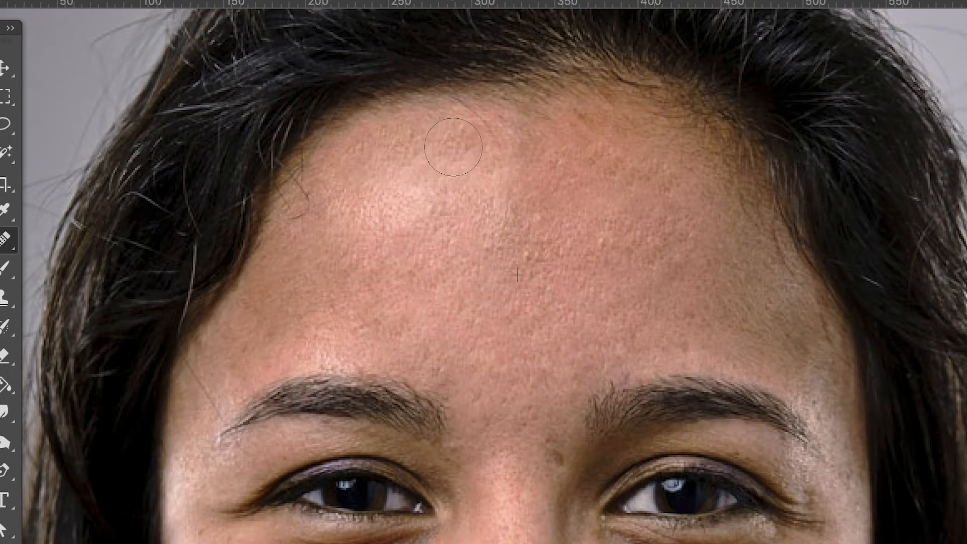
mouse_move(378, 311)
mouse_down()
mouse_move(308, 284)
mouse_move(328, 255)
mouse_up()
alt+click(487, 274)
alt+click(458, 277)
drag(356, 306, 337, 308)
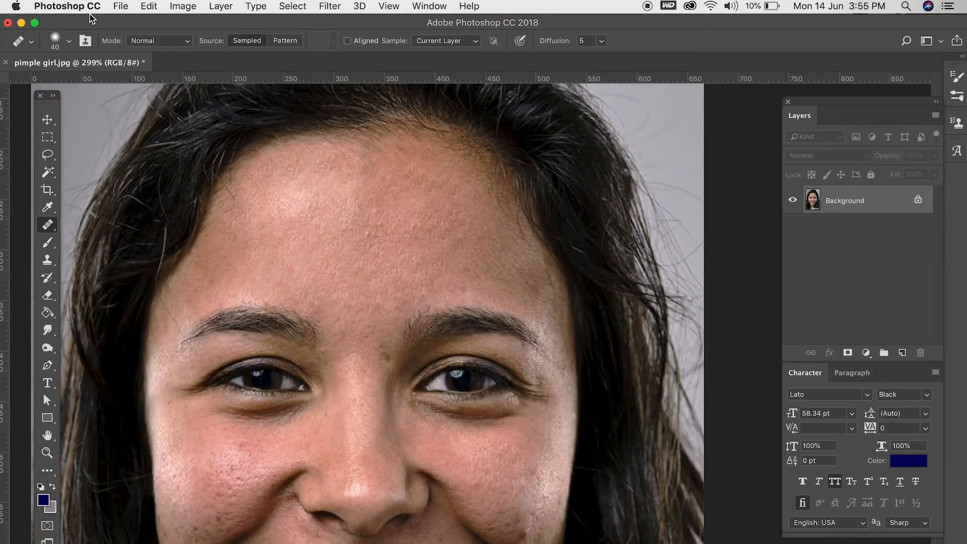
Step: Revert the photo to its last saved version and add a new empty layer above the background
click(120, 6)
click(178, 160)
click(903, 354)
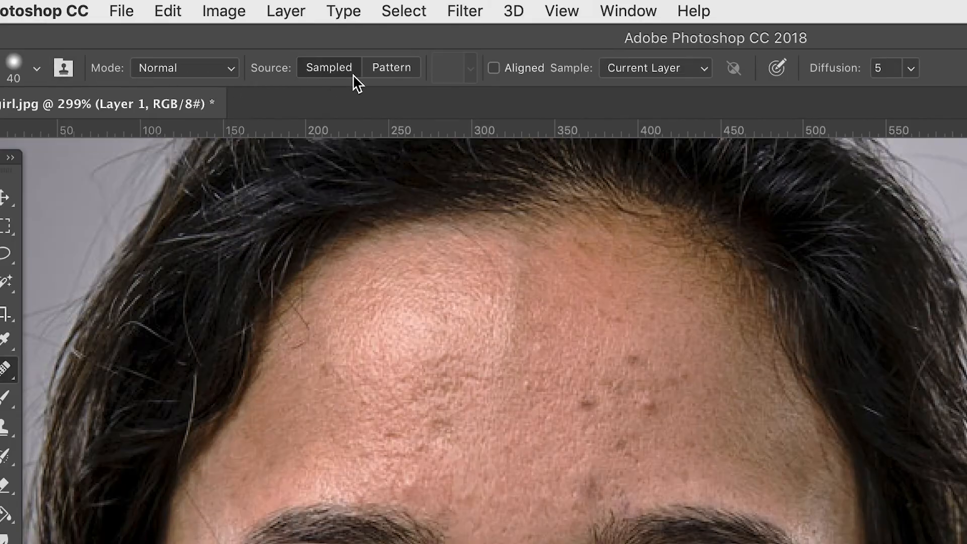
Step: Set the Healing Brush to sample All Layers, and switch to the Spot Healing Brush
click(664, 71)
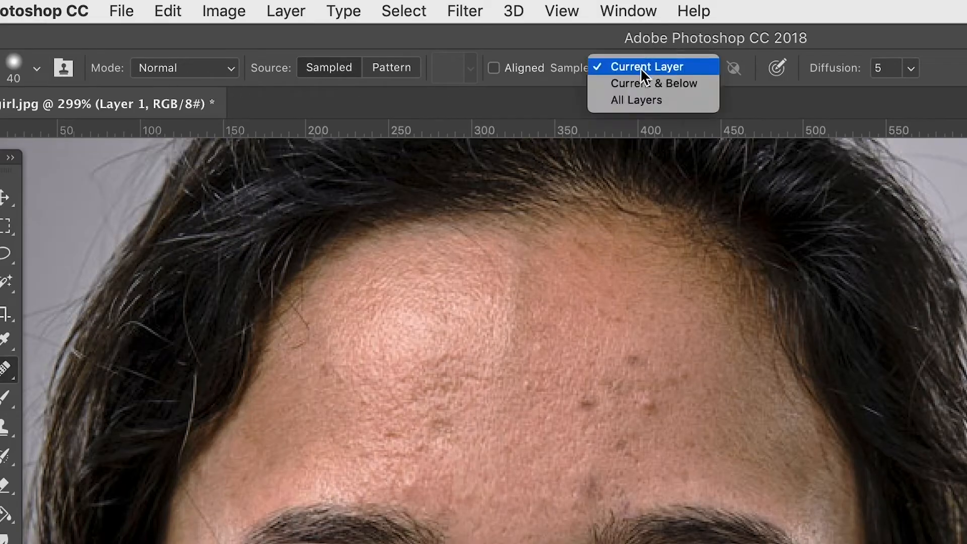
click(661, 97)
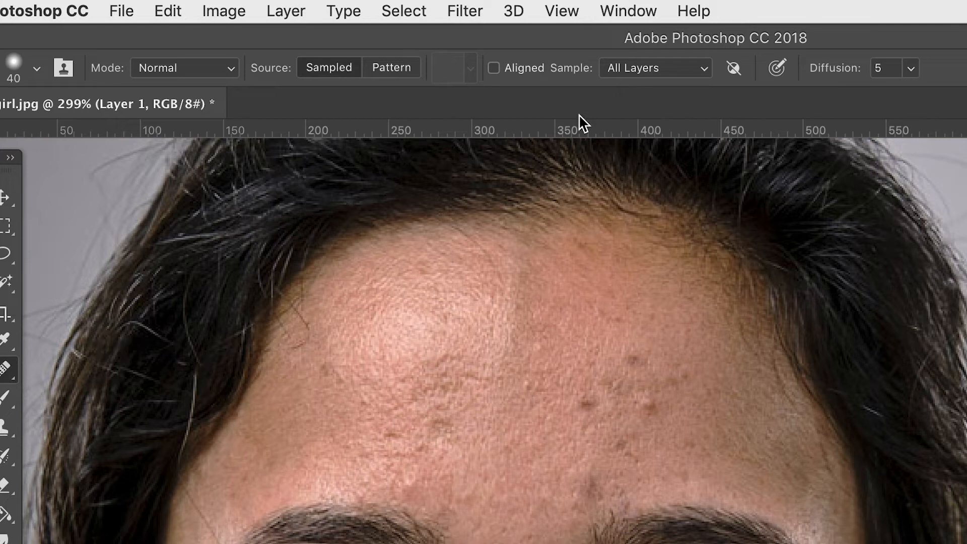
click(17, 371)
click(74, 369)
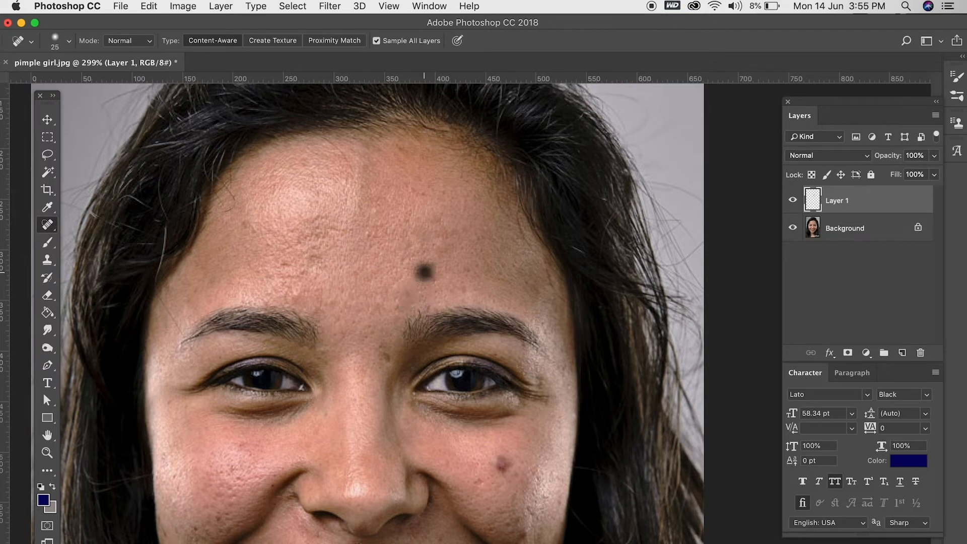
Step: Heal the dark cheek spot and remaining forehead marks with the Spot Healing Brush, and toggle the layers' visibility to inspect the retouching
click(502, 464)
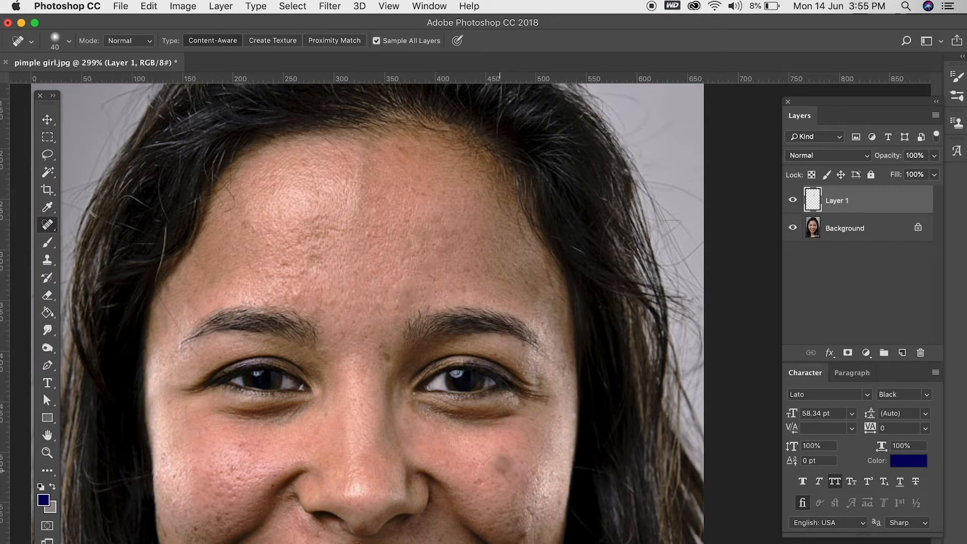
key(bracketleft)
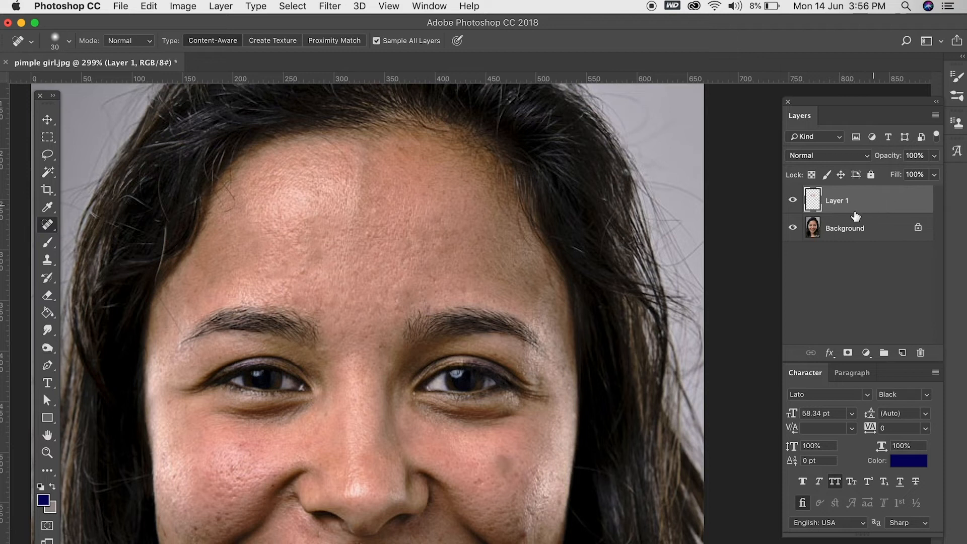
click(792, 228)
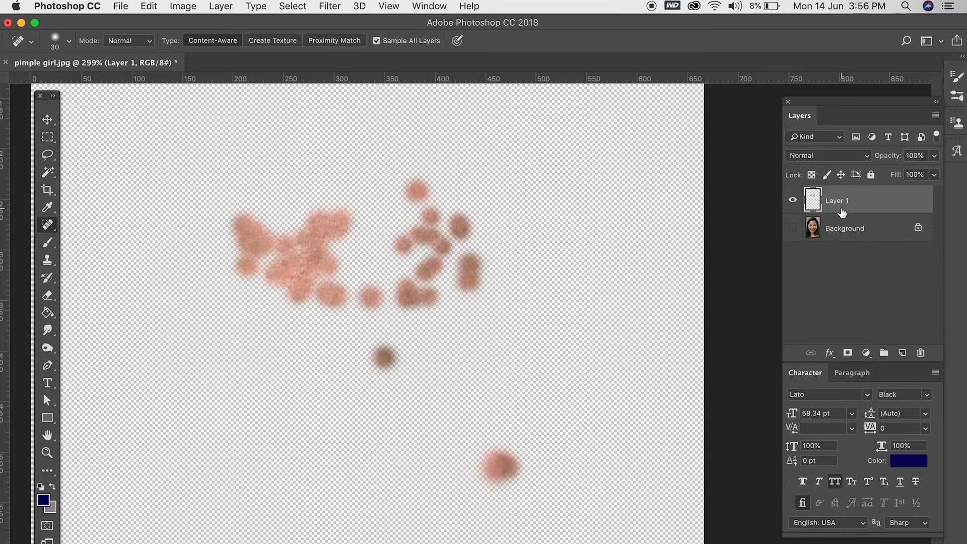
click(793, 228)
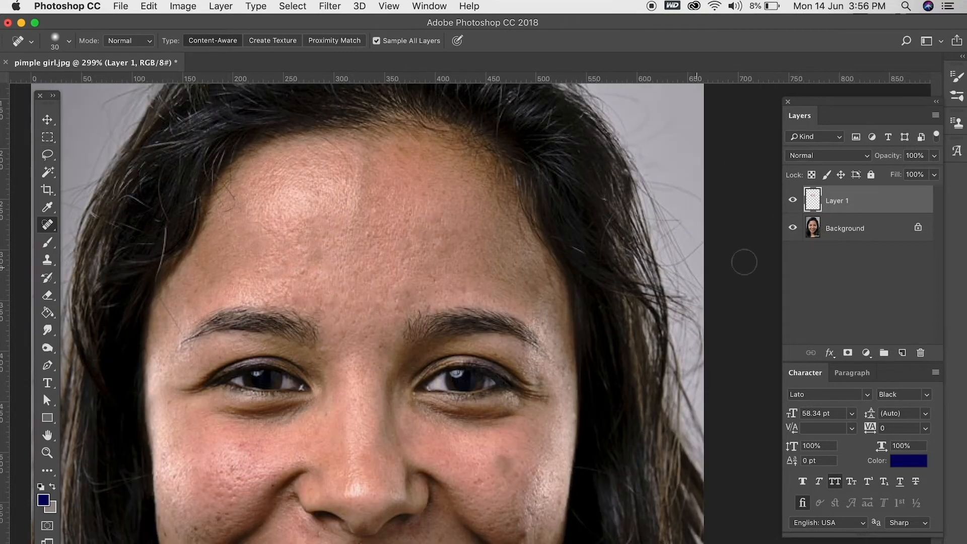
click(793, 201)
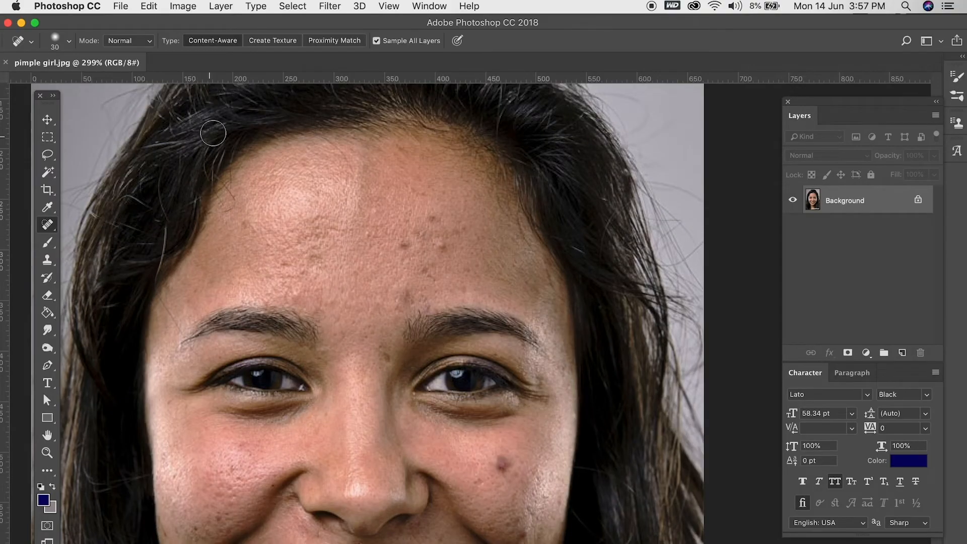
Step: Add a new empty layer above the reverted background and switch to the Healing Brush
click(45, 119)
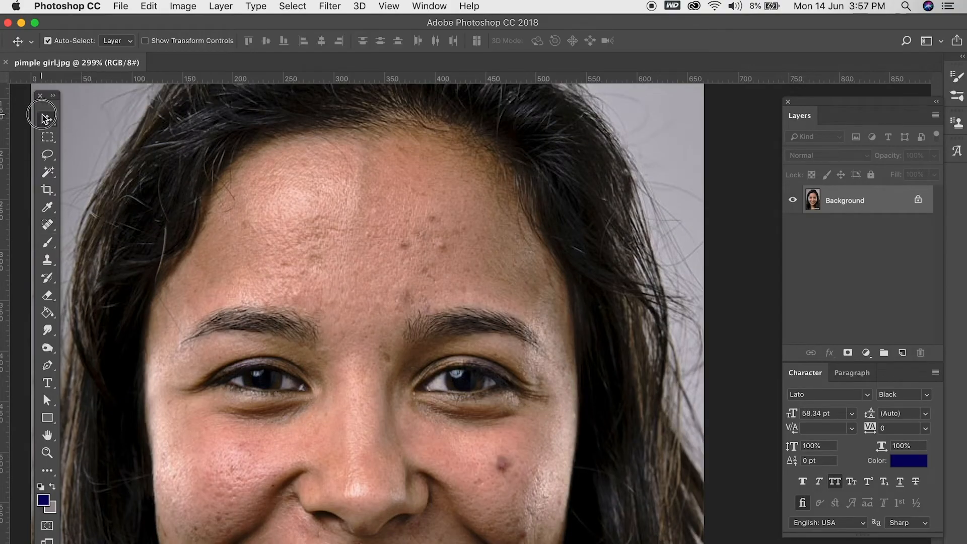
click(902, 353)
right_click(47, 225)
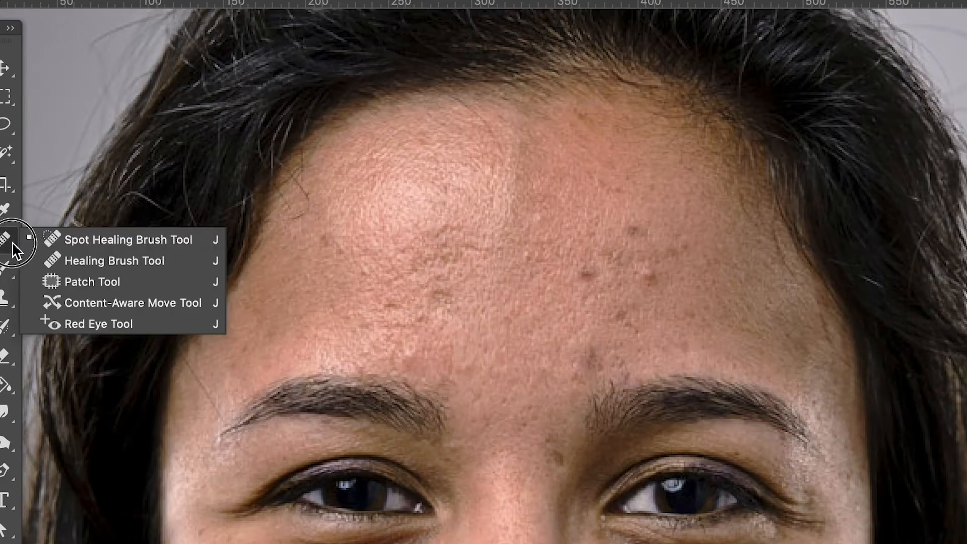
click(106, 262)
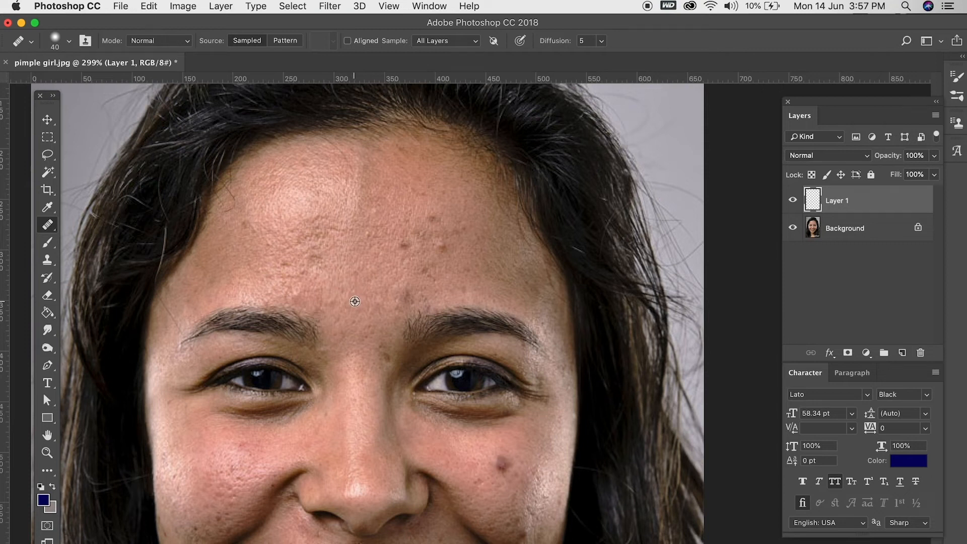
Step: Heal the dark spot on the right-hand cheek and the darkest spots on the forehead above the right-hand eyebrow
click(502, 463)
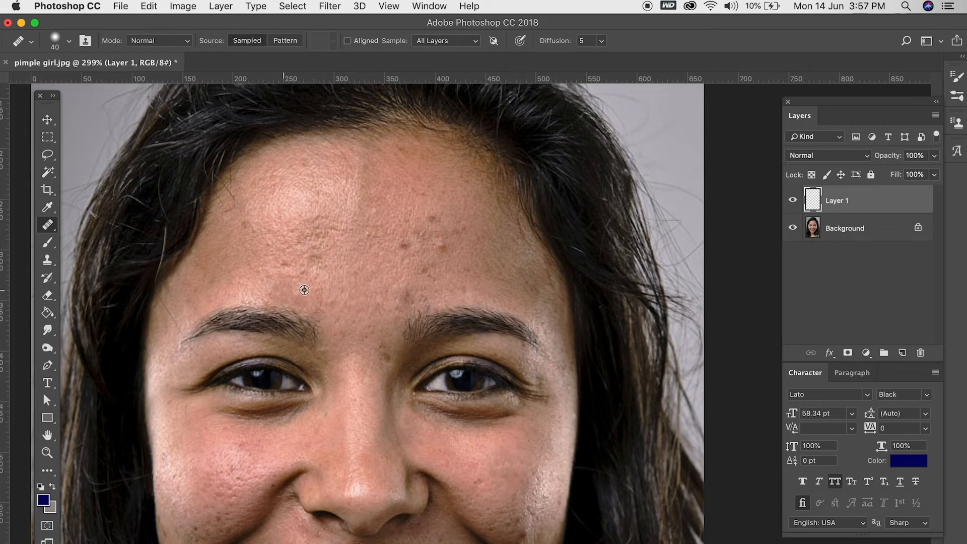
click(405, 294)
click(424, 265)
click(436, 246)
click(412, 243)
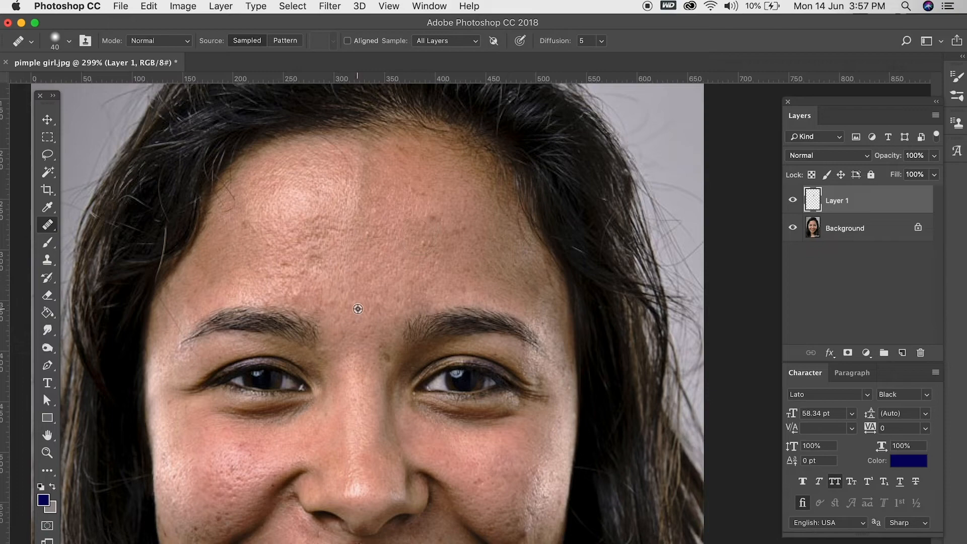
Step: Heal the remaining marks on the right-hand side of the forehead, resampling clean skin between strokes
click(434, 219)
click(445, 232)
click(458, 233)
alt+click(357, 261)
drag(423, 234, 450, 235)
alt+click(501, 322)
click(665, 318)
mouse_move(640, 312)
mouse_down()
mouse_move(654, 256)
mouse_move(637, 237)
mouse_move(654, 255)
mouse_move(644, 223)
mouse_move(594, 182)
mouse_move(593, 166)
mouse_move(600, 236)
mouse_move(610, 166)
mouse_move(554, 186)
mouse_up()
Step: Heal the blemishes on the left-hand side of the forehead down towards the eyebrow, using newly sampled clean skin
alt+click(579, 309)
alt+click(596, 312)
alt+click(597, 246)
mouse_move(438, 248)
mouse_down()
mouse_move(402, 330)
mouse_move(368, 322)
mouse_move(390, 341)
mouse_up()
alt+click(550, 300)
alt+click(517, 318)
mouse_move(461, 347)
mouse_down()
mouse_move(363, 339)
mouse_move(387, 319)
mouse_up()
Step: Smooth the middle and upper left-hand side of the forehead with strokes from freshly sampled skin
alt+click(585, 299)
mouse_move(467, 250)
mouse_down()
mouse_move(436, 219)
mouse_move(394, 237)
mouse_move(371, 261)
mouse_up()
alt+click(596, 231)
mouse_move(454, 182)
mouse_down()
mouse_move(421, 174)
mouse_move(386, 187)
mouse_up()
alt+click(604, 290)
mouse_move(359, 255)
mouse_down()
mouse_move(328, 261)
mouse_move(283, 328)
mouse_move(324, 330)
mouse_up()
alt+click(674, 273)
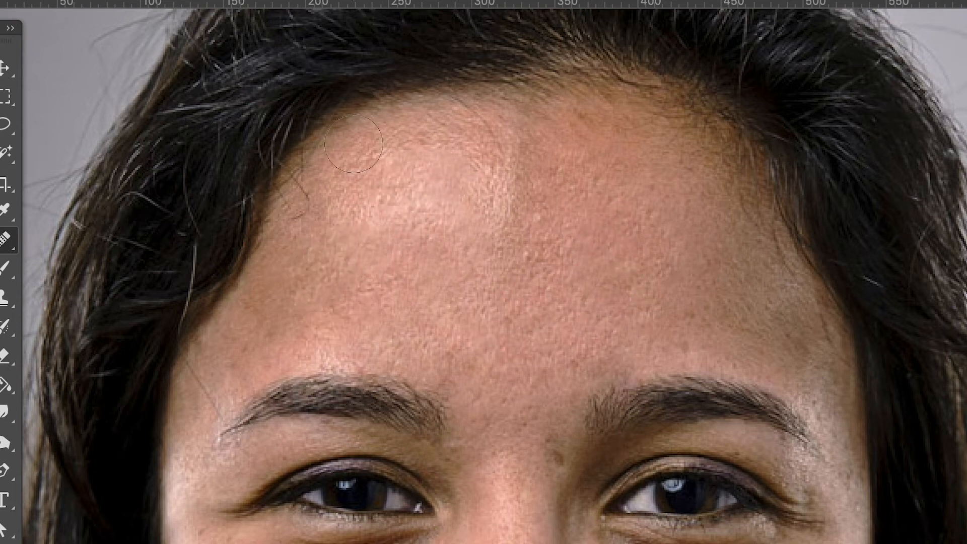
Step: Even out the patchy skin above the left-hand eyebrow, resampling clean skin between strokes
click(349, 289)
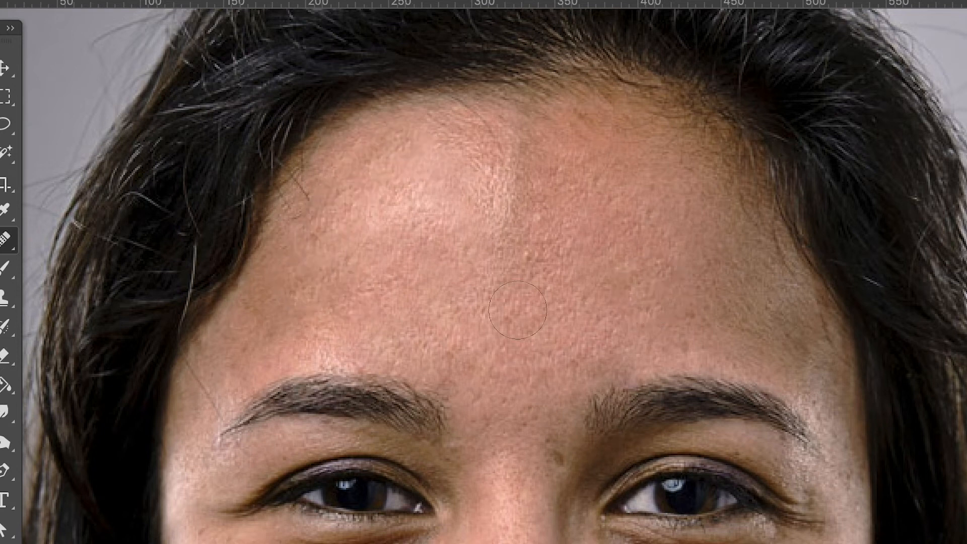
drag(317, 289, 278, 310)
alt+click(630, 283)
click(380, 328)
click(400, 271)
drag(400, 271, 372, 276)
alt+click(236, 317)
mouse_move(340, 307)
mouse_down()
mouse_move(357, 308)
mouse_move(355, 316)
mouse_up()
click(479, 322)
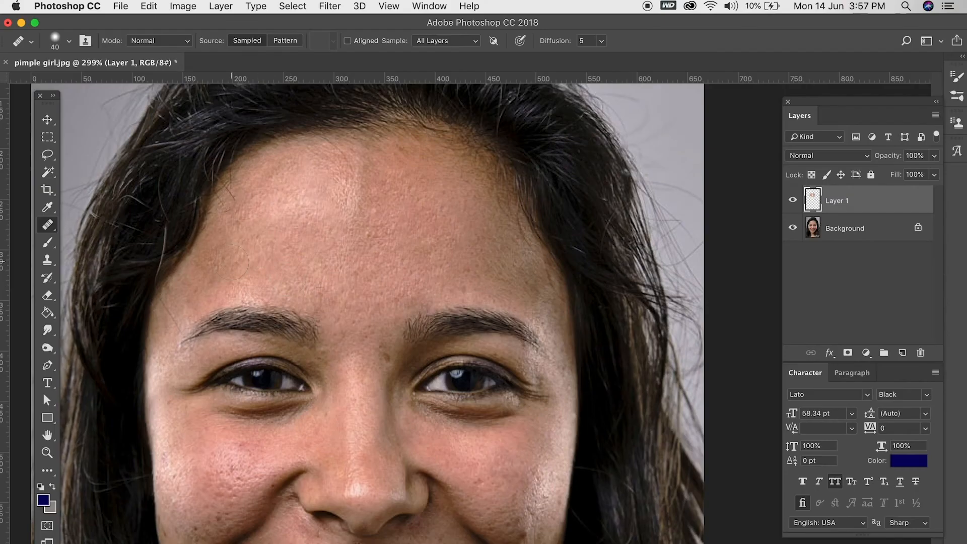
Step: Sample skin from the middle of the forehead and heal the uneven area along its outer left-hand side
alt+click(364, 275)
mouse_move(235, 263)
mouse_down()
mouse_move(265, 236)
mouse_move(250, 264)
mouse_move(266, 251)
mouse_up()
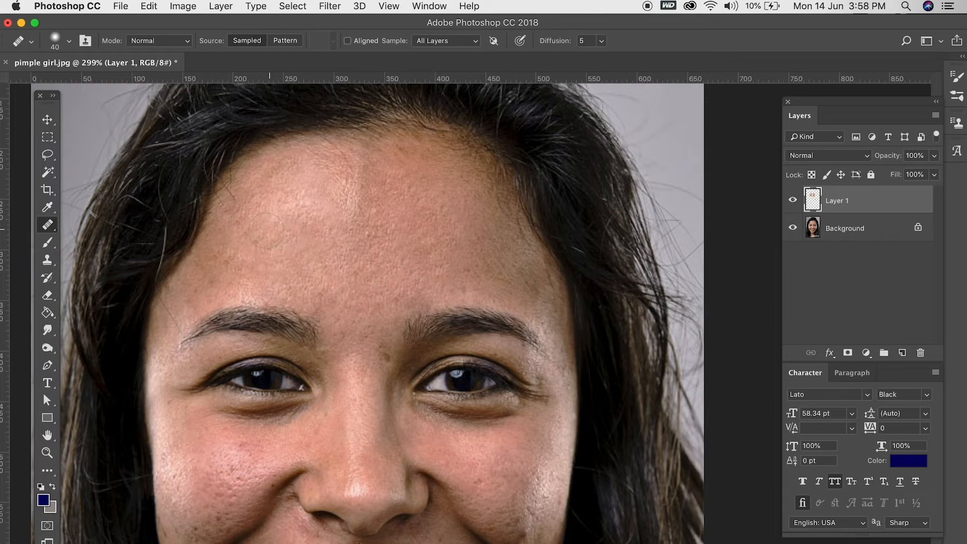
mouse_move(258, 273)
mouse_down()
mouse_move(285, 271)
mouse_move(233, 260)
mouse_up()
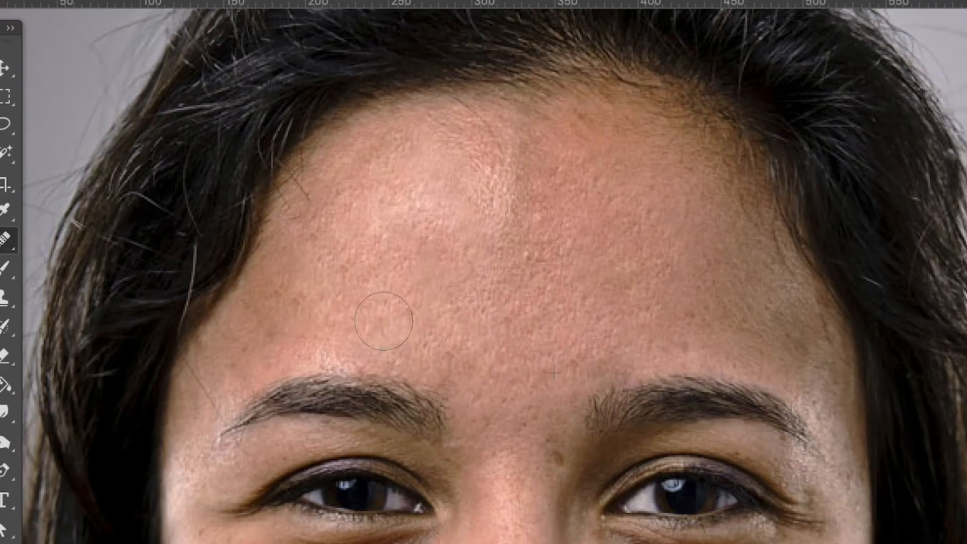
mouse_move(305, 298)
mouse_down()
mouse_move(312, 312)
mouse_move(294, 319)
mouse_move(373, 289)
mouse_move(378, 270)
mouse_move(368, 267)
mouse_move(384, 270)
mouse_move(412, 225)
mouse_move(381, 212)
mouse_move(357, 240)
mouse_move(357, 260)
mouse_up()
Step: Toggle the healing layer's visibility repeatedly to compare the retouched face with the original
scroll(524, 394, down, 2)
scroll(523, 395, down, 5)
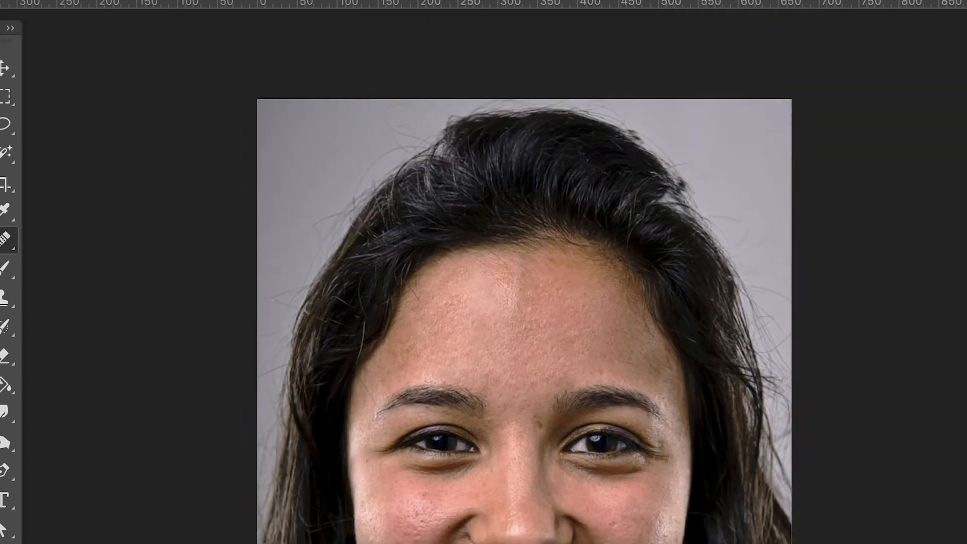
key(ctrl+comma)
key(ctrl+comma)
key(ctrl+comma)
key(ctrl+comma)
key(ctrl+comma)
key(ctrl+comma)
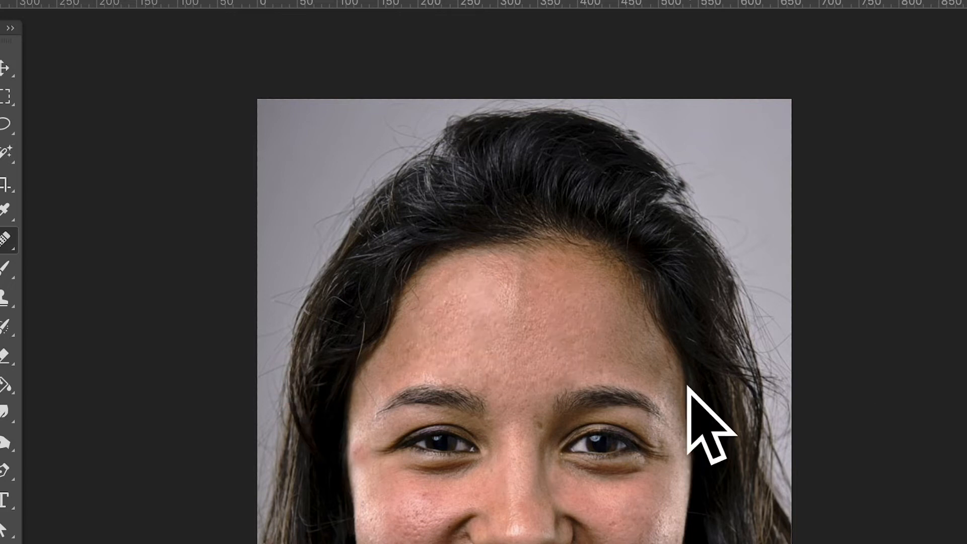
scroll(531, 378, up, 5)
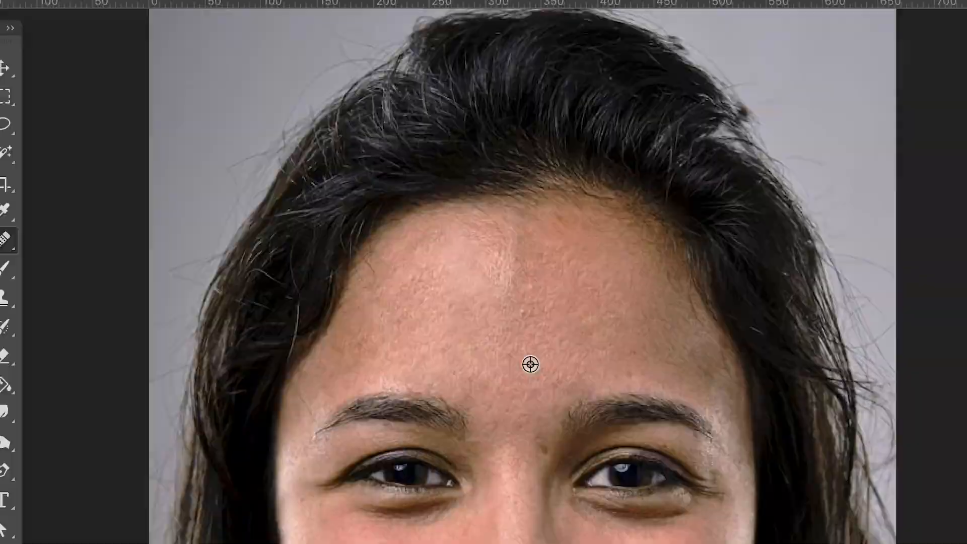
scroll(508, 233, down, 5)
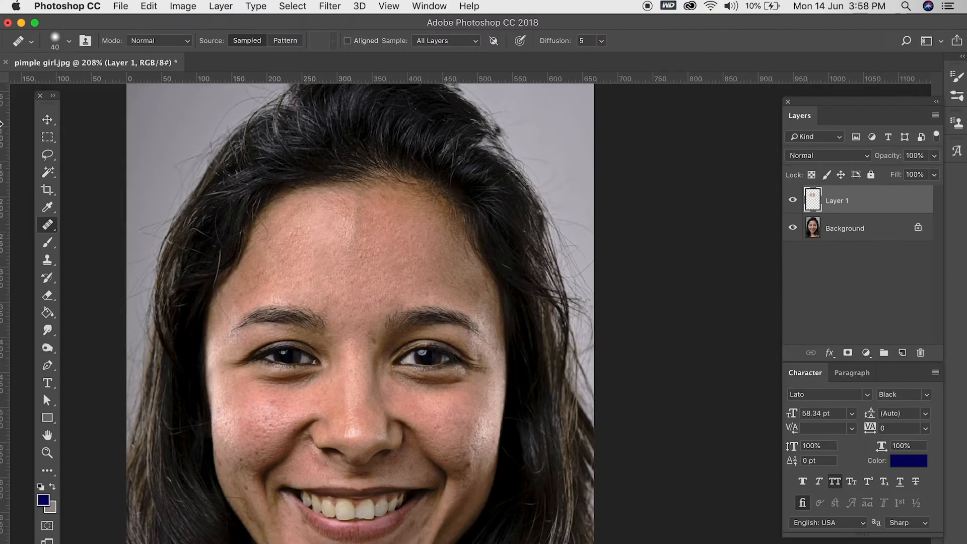
Step: Set the Healing Brush size to 19 px, hardness to 39% and spacing to 34%, testing a dab on the forehead
click(62, 43)
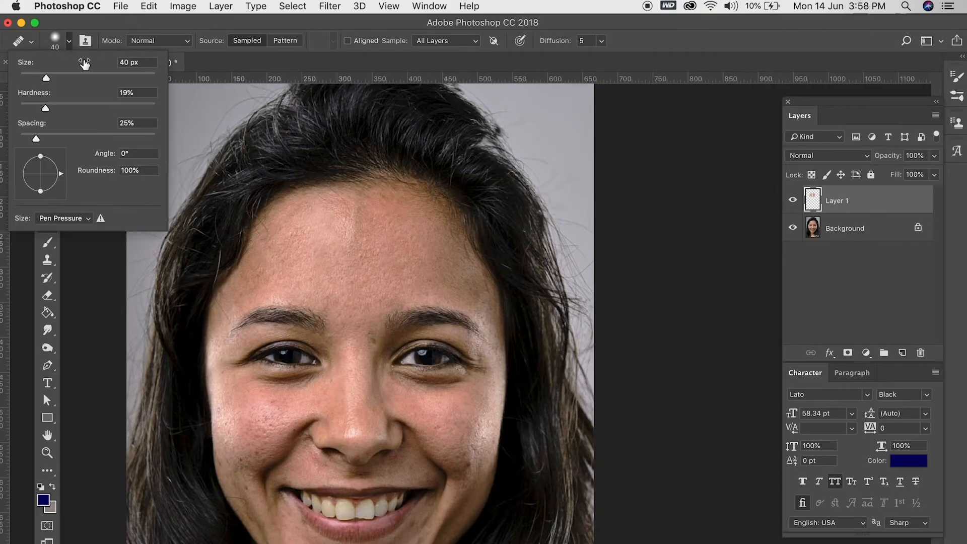
mouse_move(46, 78)
mouse_down()
mouse_move(100, 80)
mouse_move(31, 78)
mouse_move(45, 108)
mouse_move(73, 108)
mouse_up()
drag(37, 142, 164, 157)
click(358, 215)
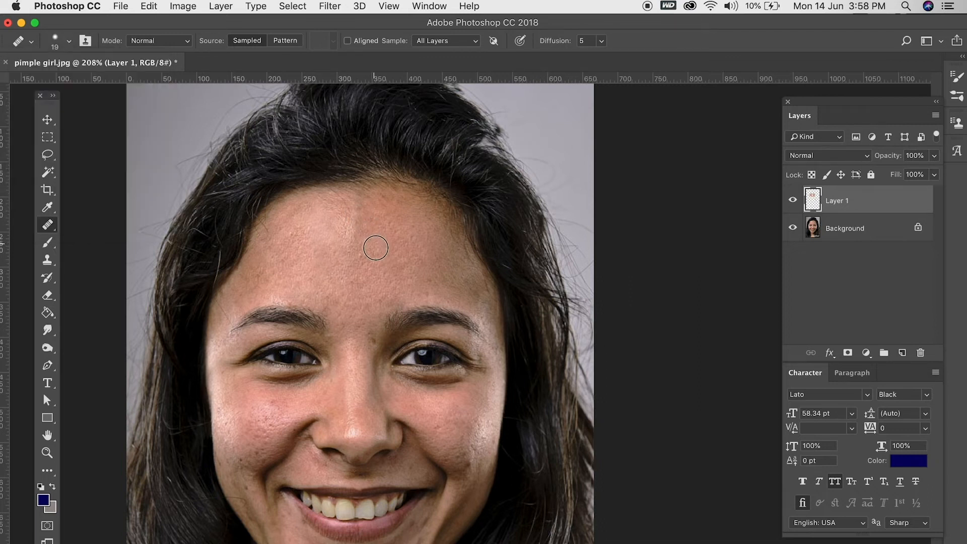
click(69, 43)
drag(151, 139, 33, 139)
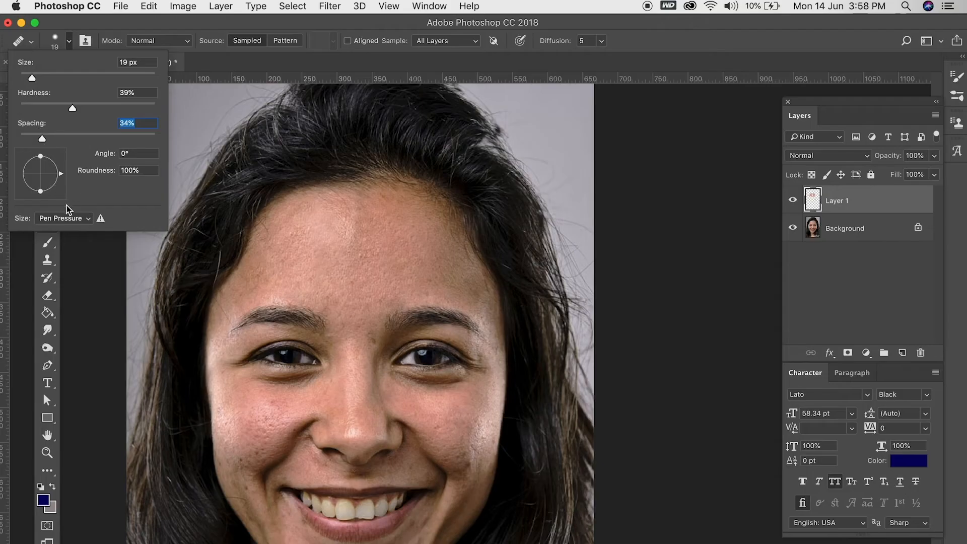
Step: Keep the Healing Brush in Normal mode and set its source to the light brown pattern
click(150, 39)
click(150, 40)
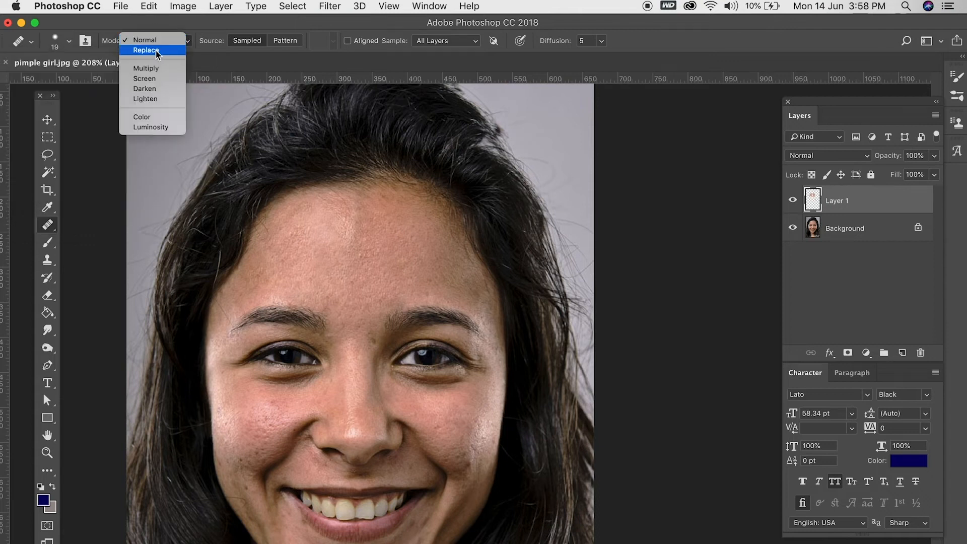
click(159, 40)
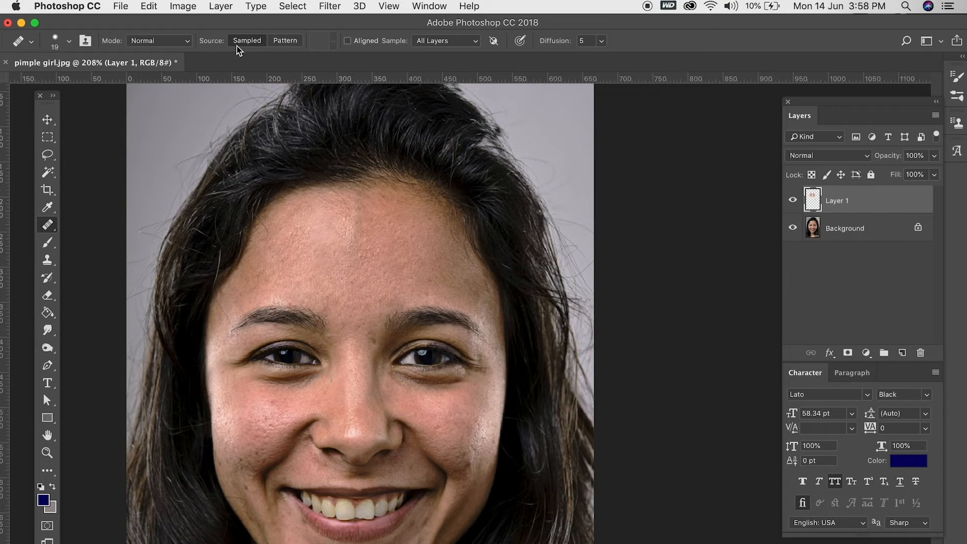
click(293, 42)
click(332, 40)
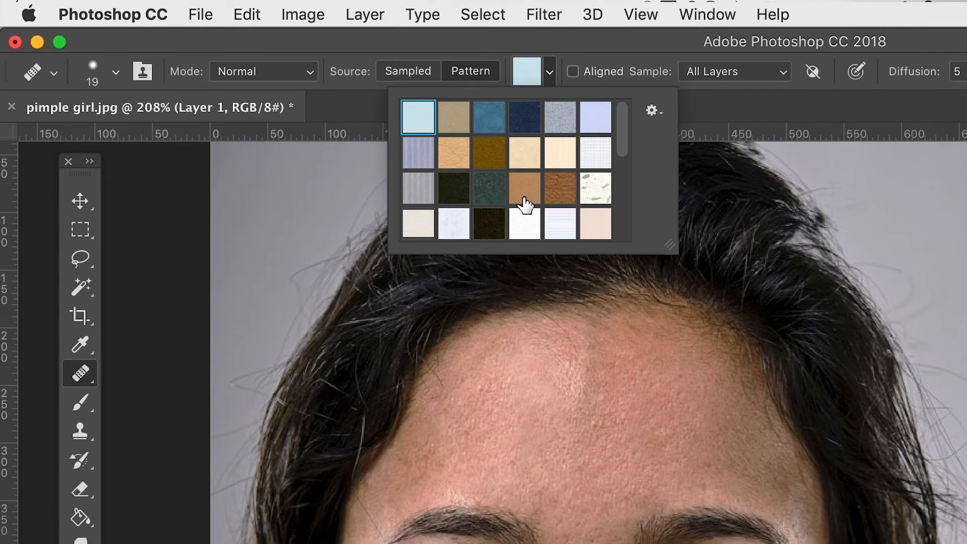
click(525, 194)
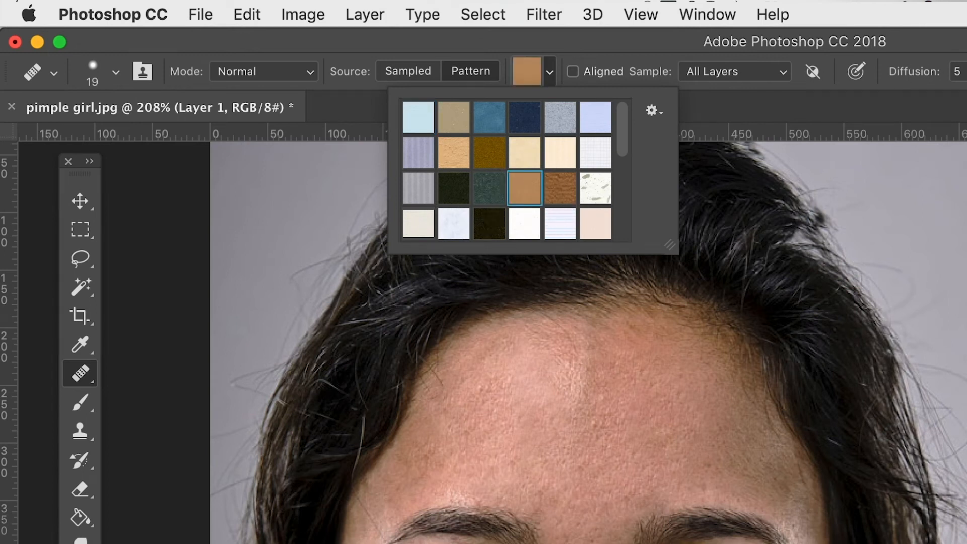
key(Return)
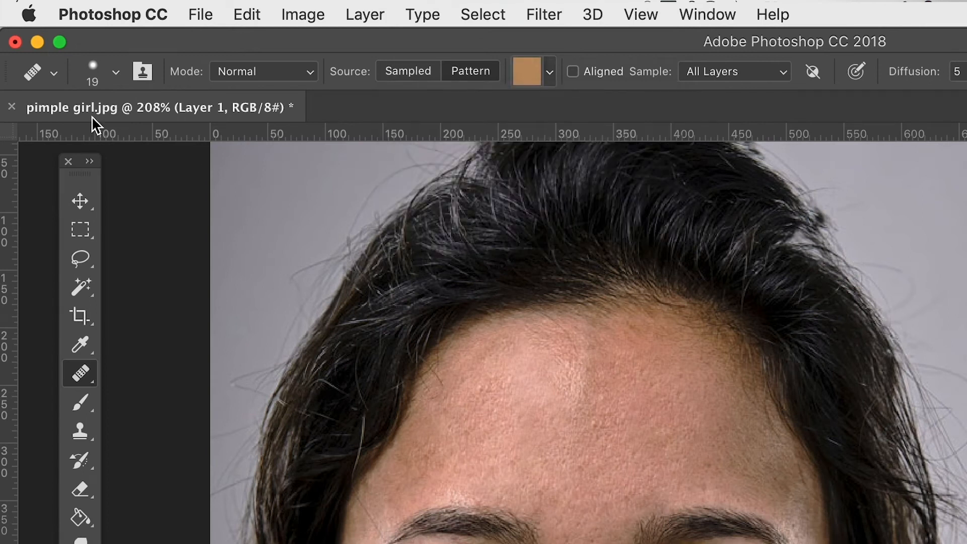
Step: Set the Healing Brush size to 42 px and its hardness to 10%
click(115, 76)
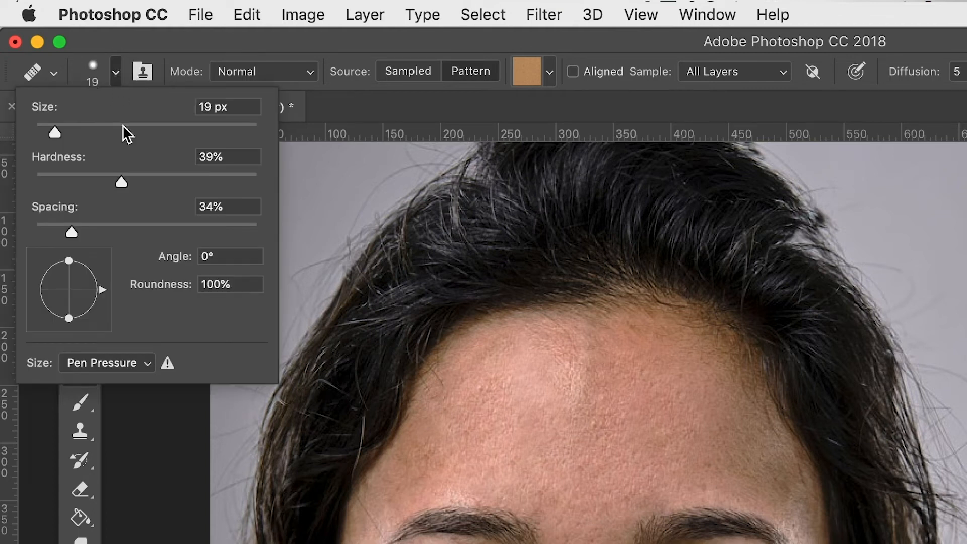
drag(57, 140, 80, 133)
drag(120, 183, 60, 182)
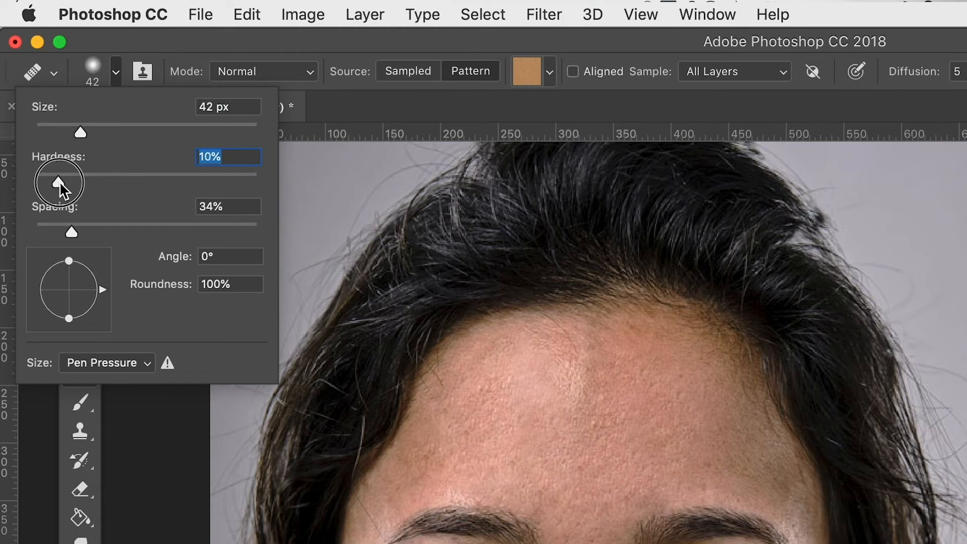
click(906, 63)
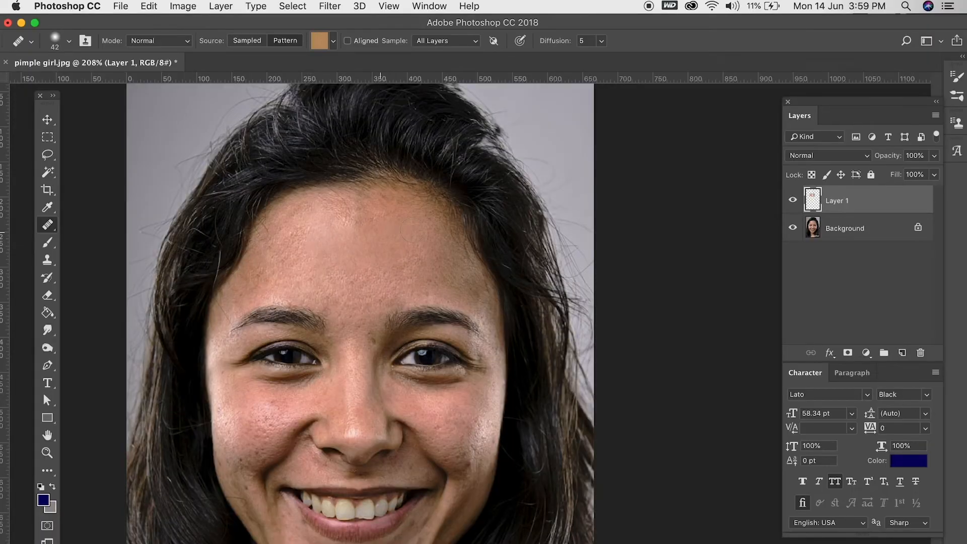
Step: Paint the light brown pattern across the whole forehead, and undo the last stroke beside the left-hand hairline
mouse_move(367, 227)
mouse_down()
mouse_move(316, 221)
mouse_move(283, 232)
mouse_up()
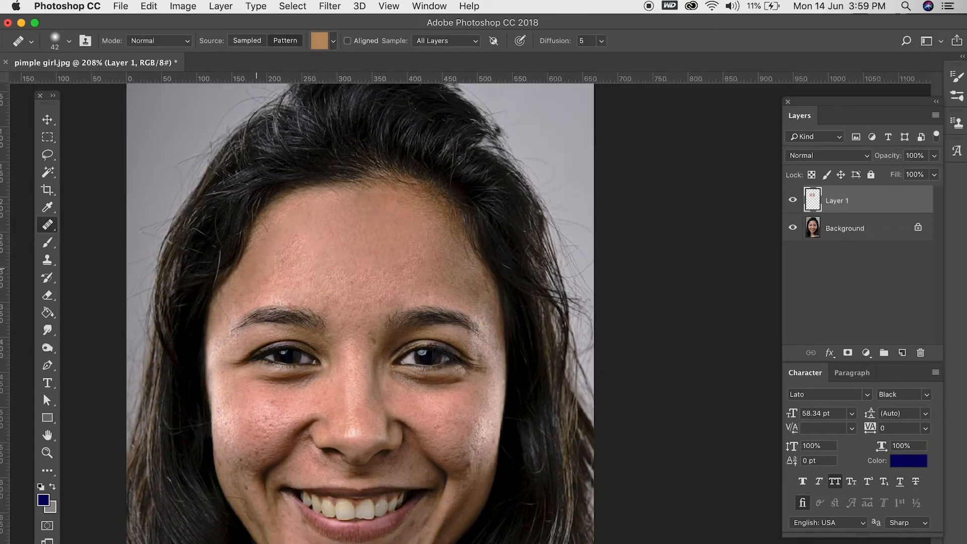
drag(260, 288, 379, 280)
mouse_move(306, 283)
mouse_down()
mouse_move(382, 271)
mouse_move(476, 275)
mouse_up()
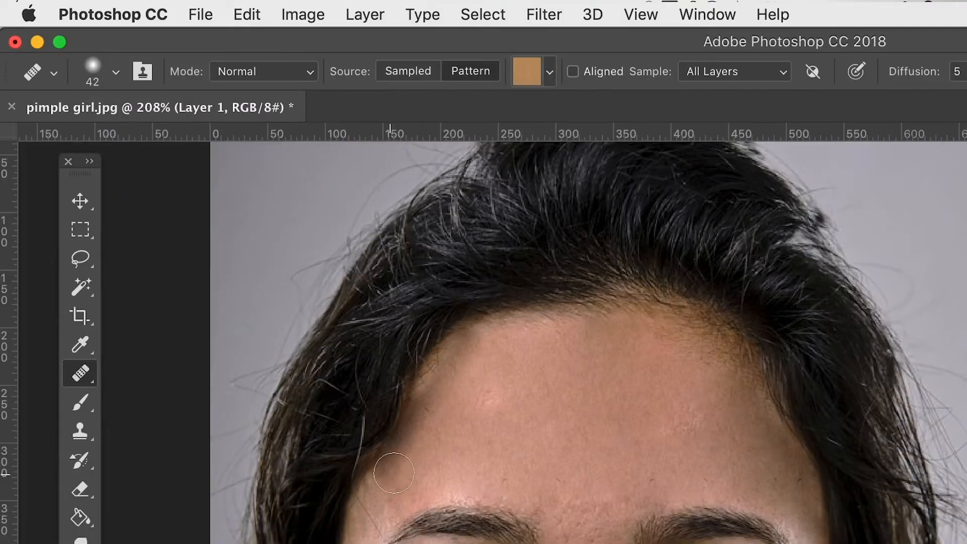
key(super+z)
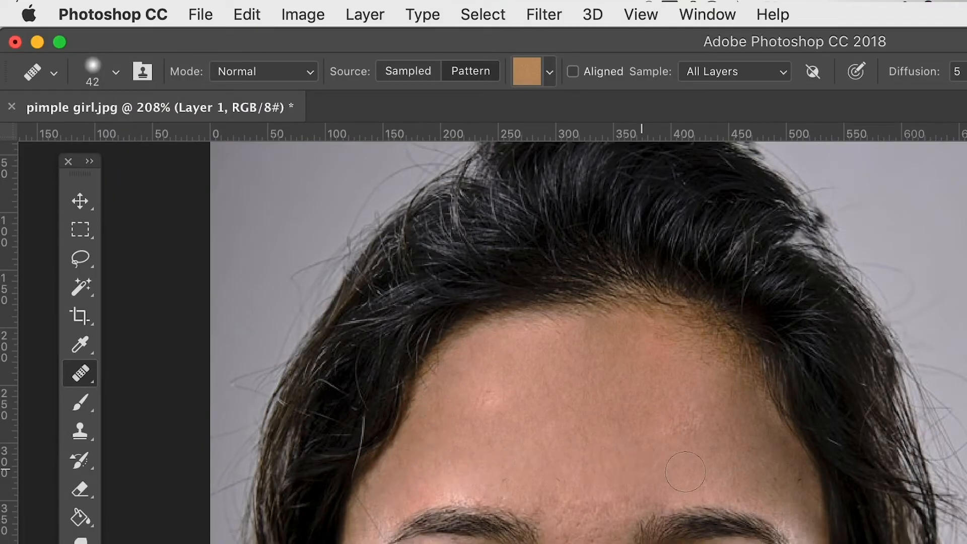
Step: Compare the forehead with and without the pattern healing by hiding and showing Layer 1
scroll(643, 455, down, 5)
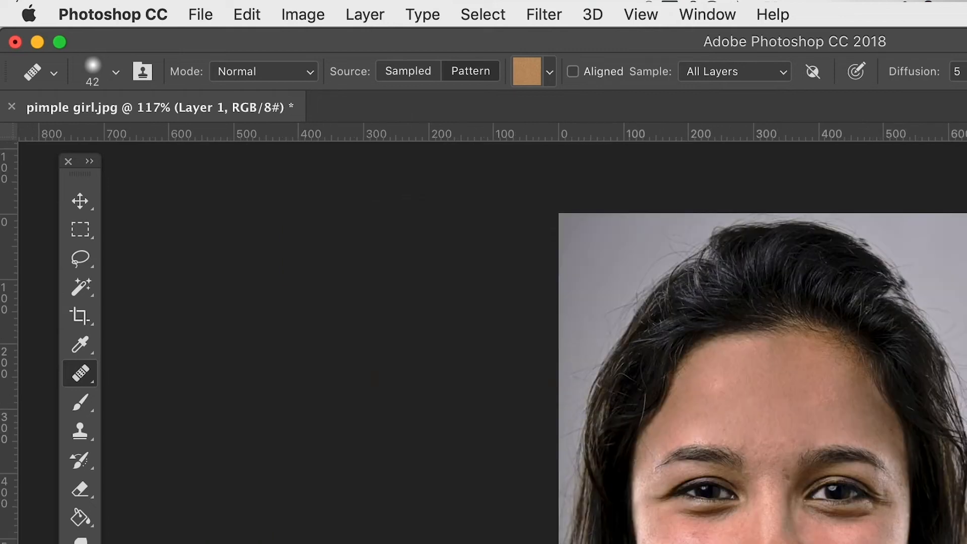
key(super+comma)
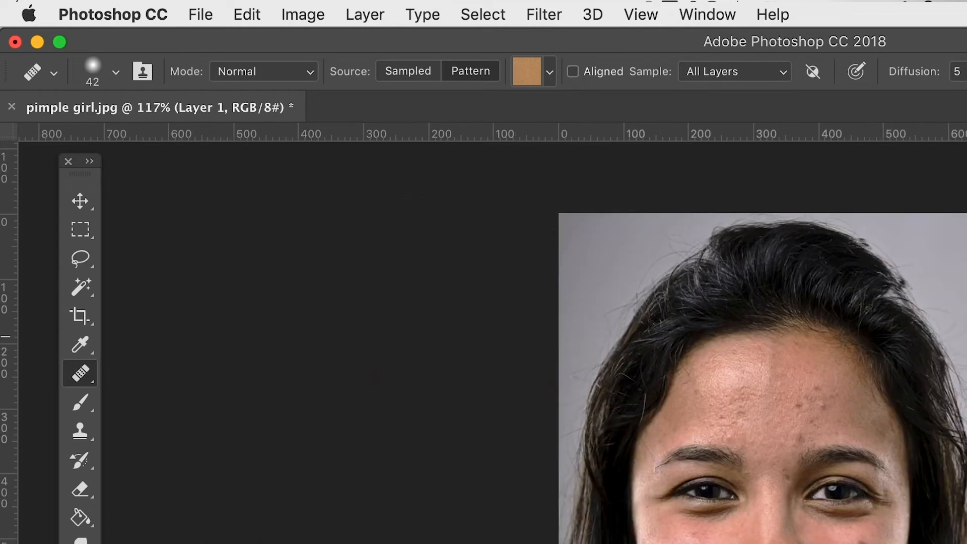
key(super+comma)
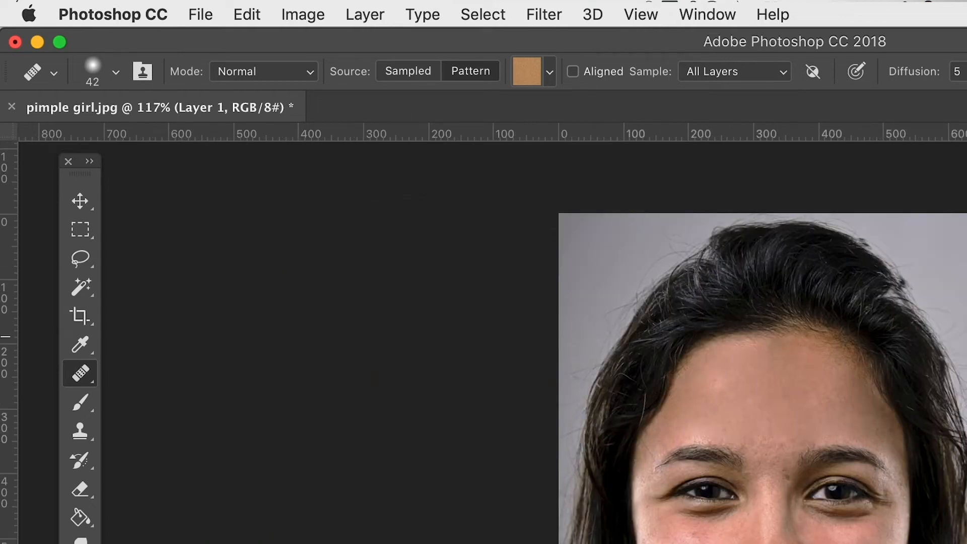
Step: Undo a trial stroke on the left-hand cheek, set the Healing Brush to 25 px and paint the light brown pattern over the facial blemishes
scroll(733, 464, up, 3)
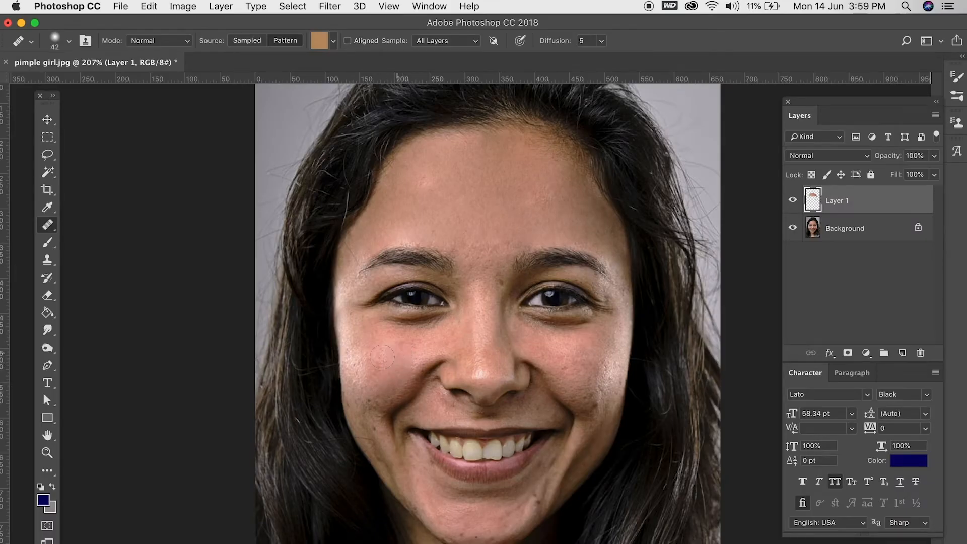
drag(352, 347, 347, 362)
key(super+z)
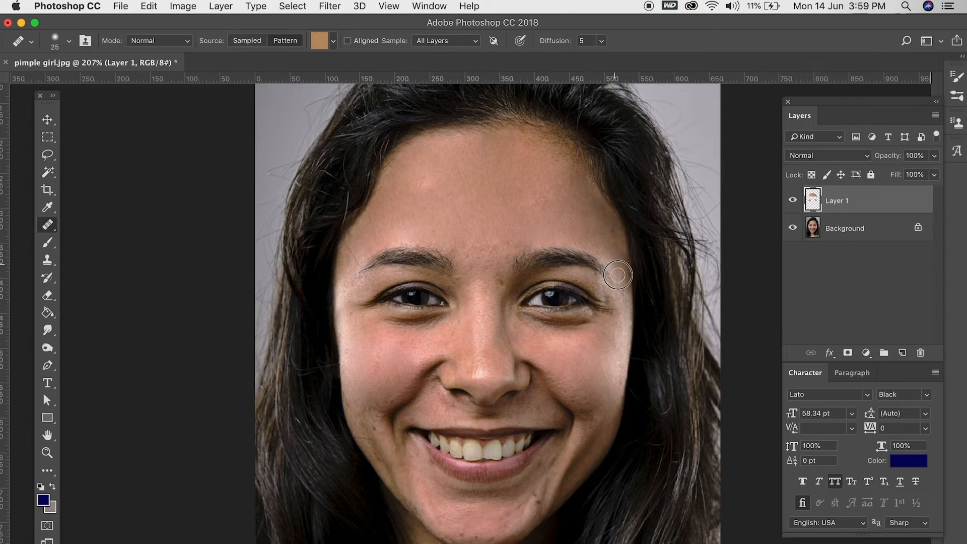
drag(579, 333, 519, 321)
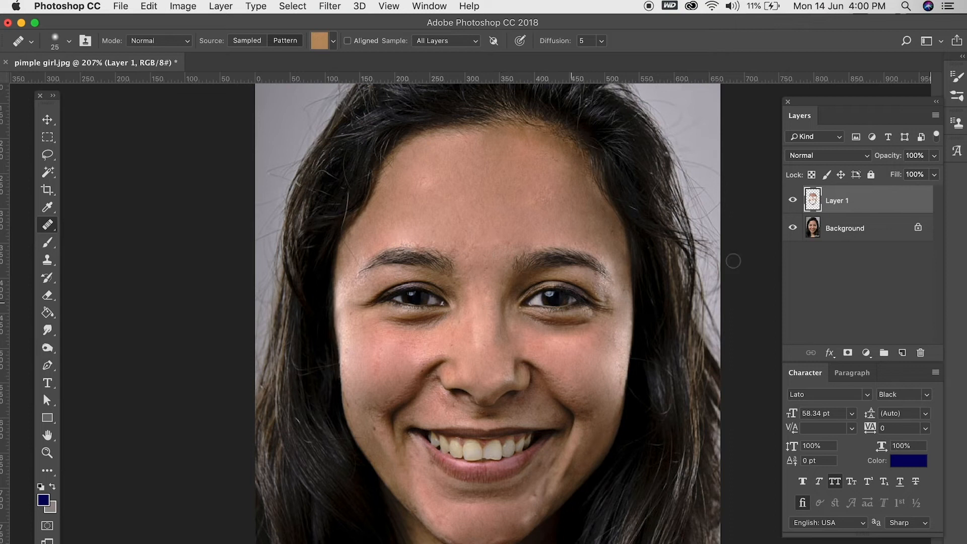
Step: Toggle Layer 1 off and on to compare the whole face before and after the pattern healing
click(792, 200)
click(792, 200)
click(792, 200)
click(792, 203)
scroll(555, 248, down, 5)
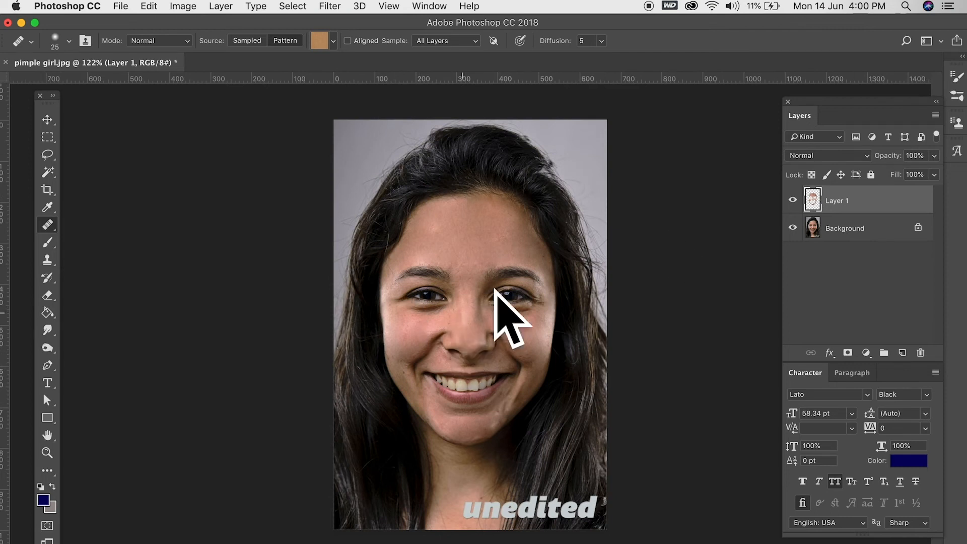
Step: Hide Layer 1 and add an empty layer above it for healing with the Sampled source
click(282, 42)
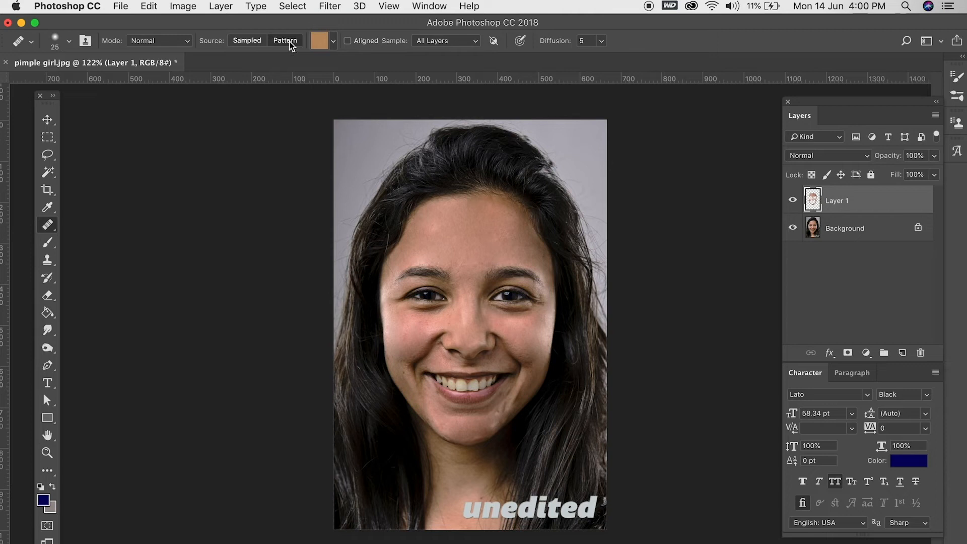
click(247, 40)
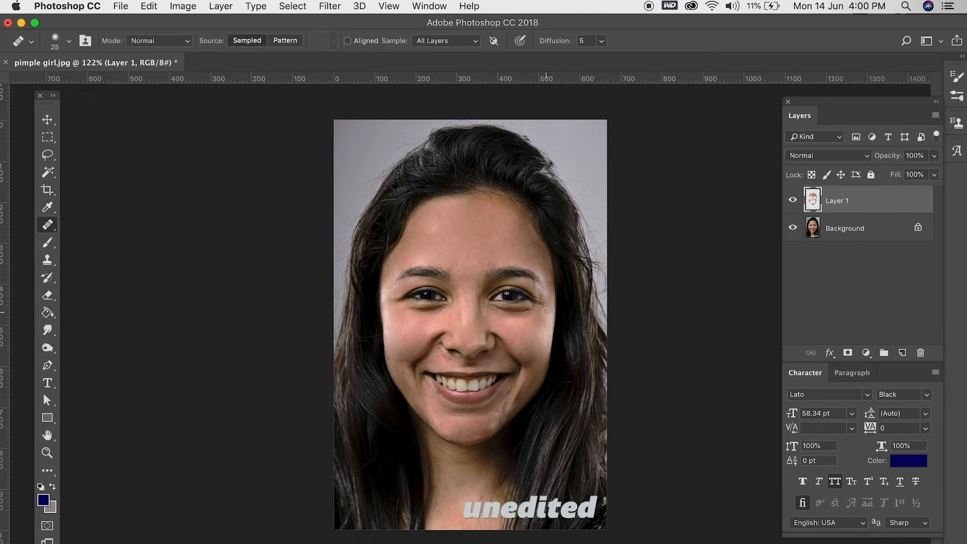
click(793, 200)
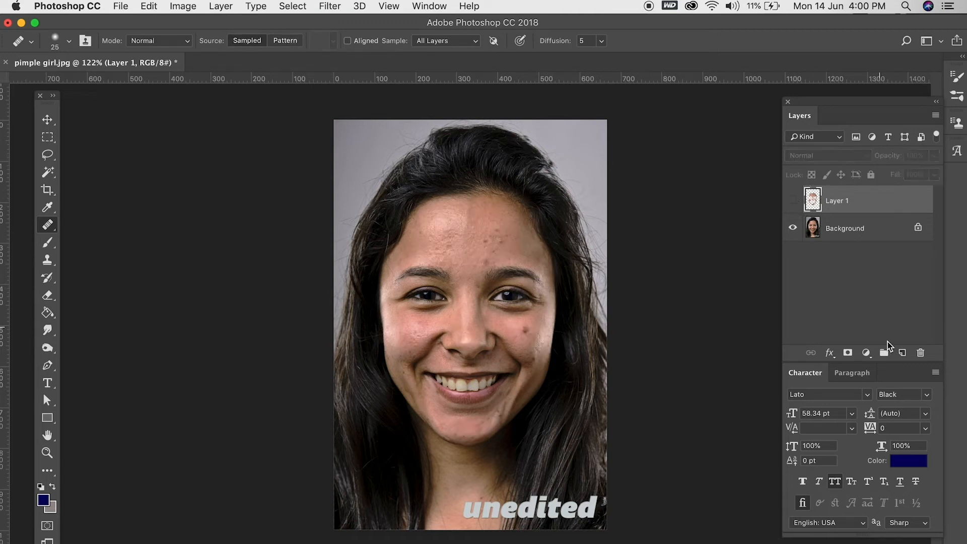
click(903, 352)
Step: Try to heal the dark spots above the right-hand eyebrow using skin sampled beside them
scroll(469, 281, up, 6)
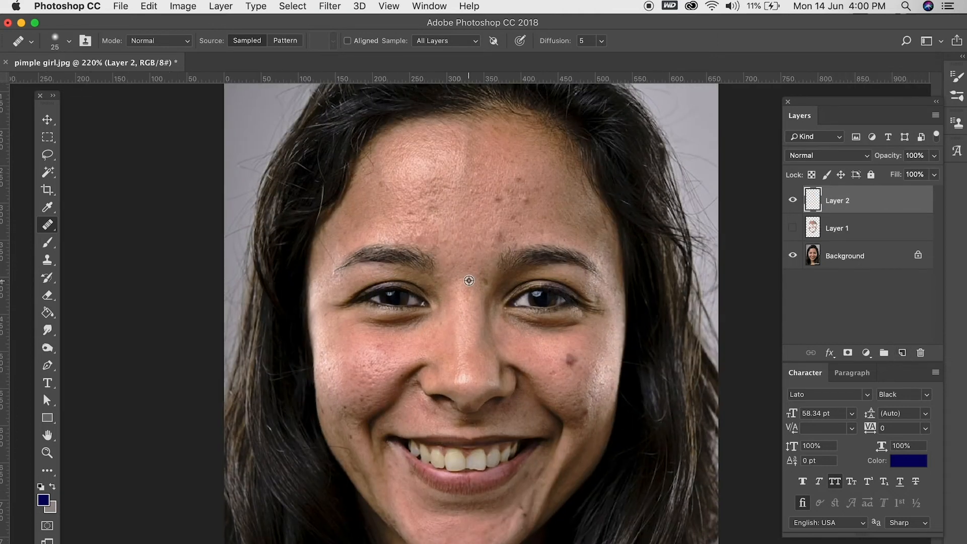
scroll(469, 281, up, 1)
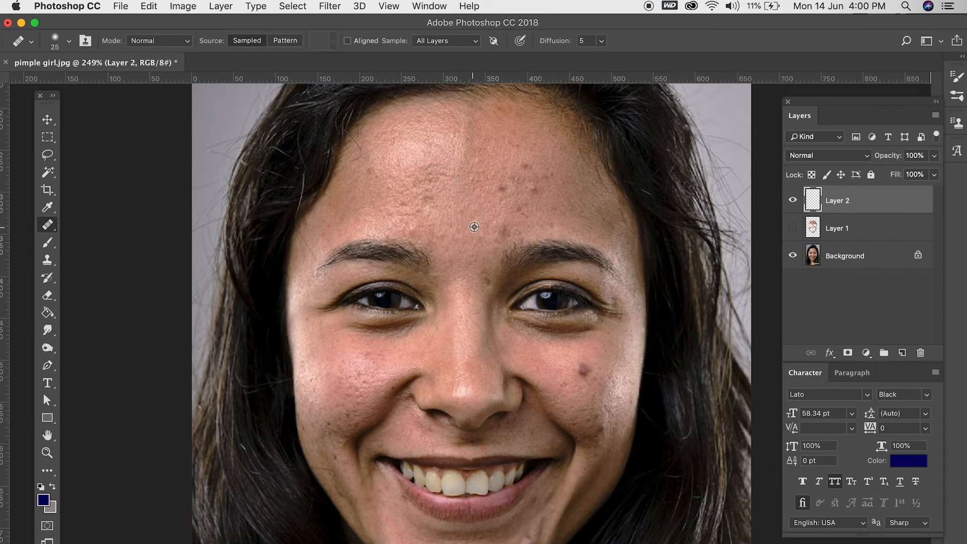
alt+click(512, 229)
click(502, 229)
click(518, 207)
click(508, 179)
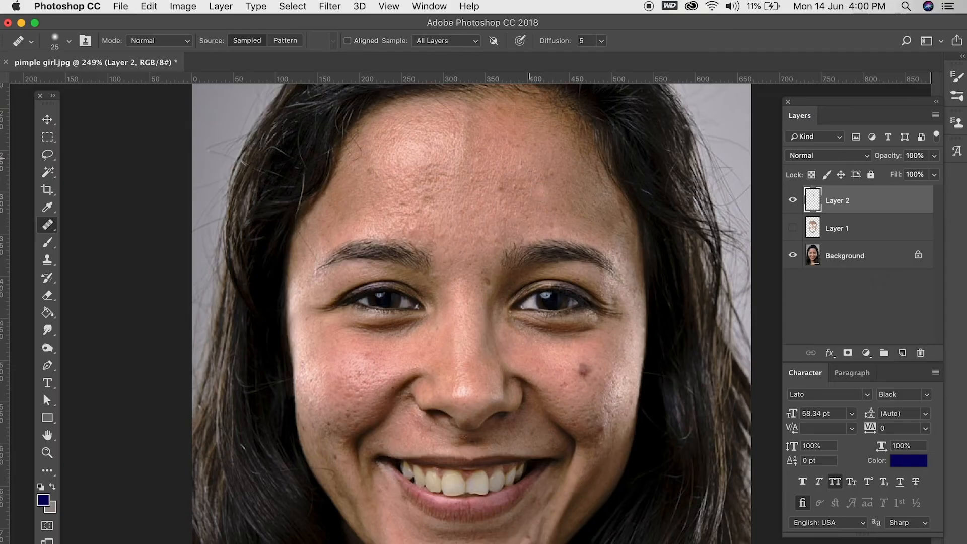
Step: Show Layer 1 for comparison, undo the sampled healing strokes on Layer 2 and hide Layer 1 again
click(793, 227)
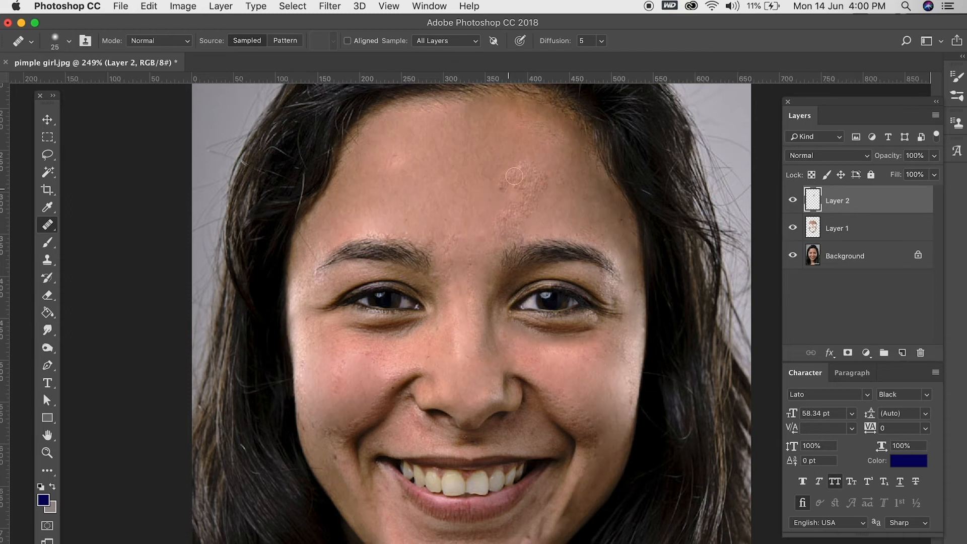
key(alt+super+z)
key(alt+super+z)
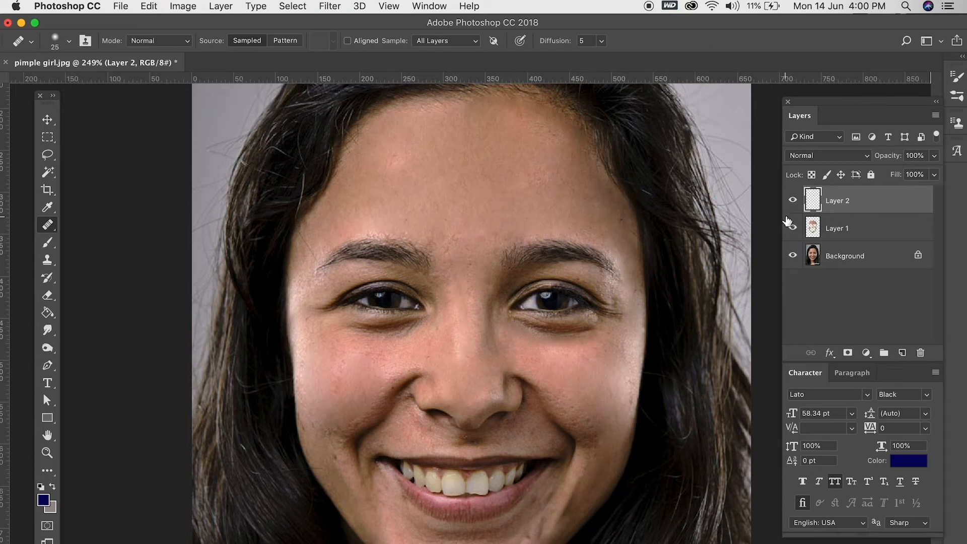
click(794, 227)
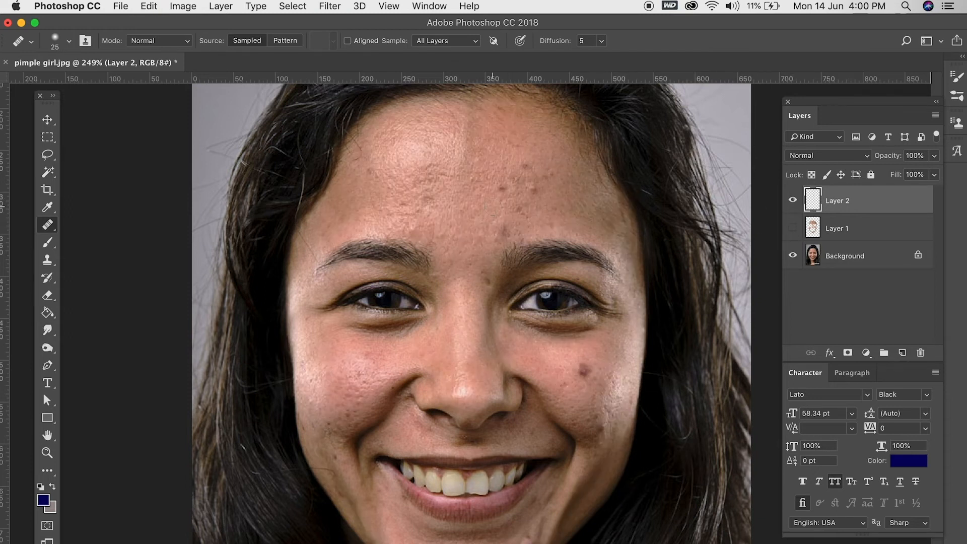
Step: Heal the dark spots on the right half of the forehead with clear skin sampled above the nose bridge
alt+click(461, 226)
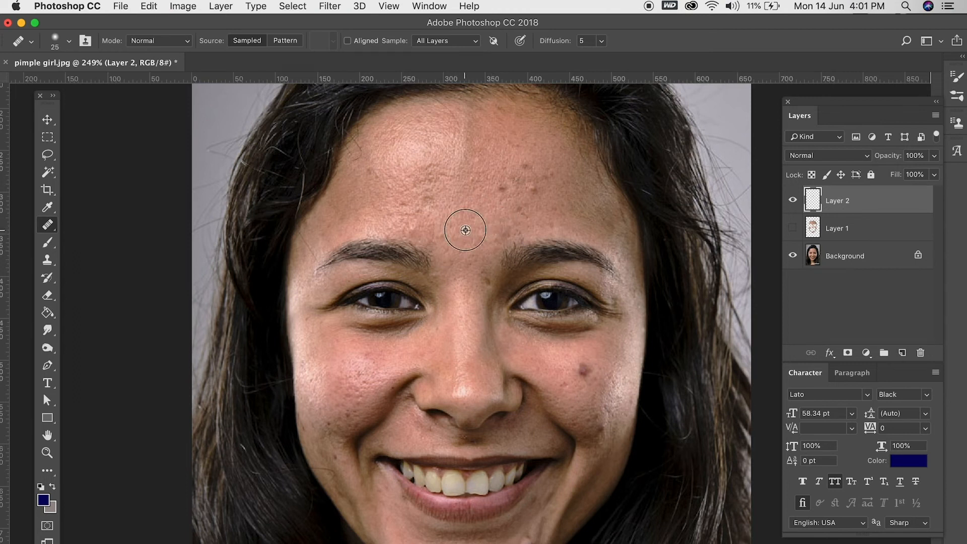
click(520, 200)
click(503, 185)
click(528, 169)
click(538, 195)
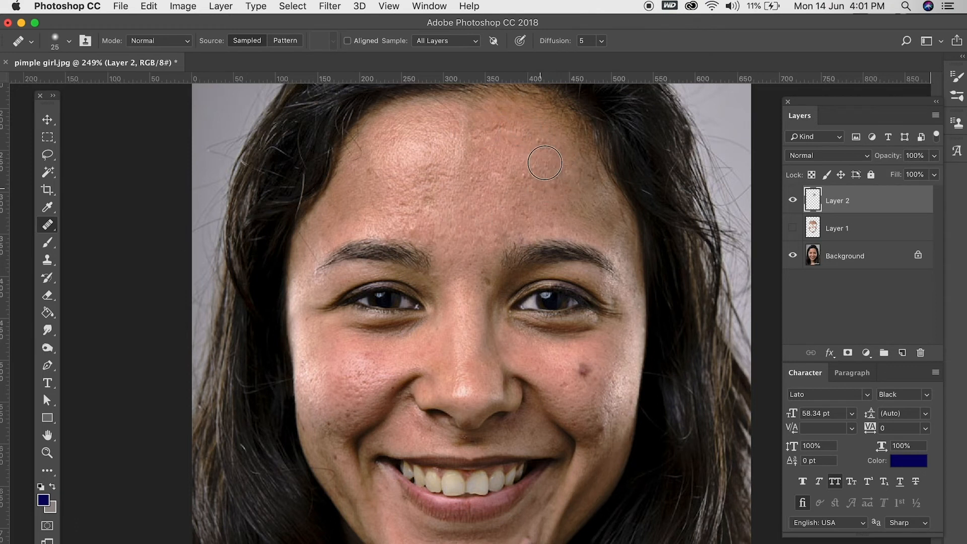
alt+click(469, 229)
click(514, 143)
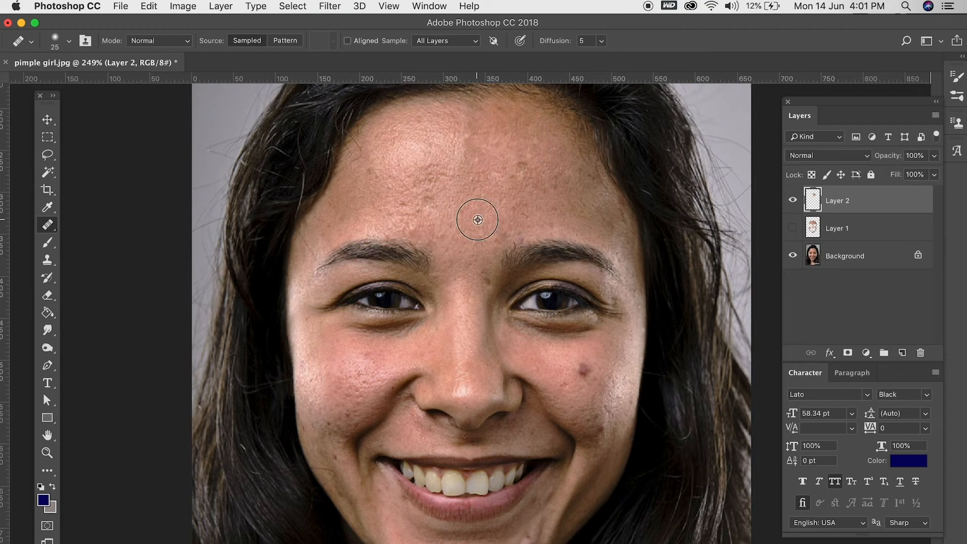
Step: Resample clear skin near the middle of the forehead and heal the blemishes across its left half
drag(412, 211, 410, 207)
alt+click(464, 183)
drag(431, 241, 397, 212)
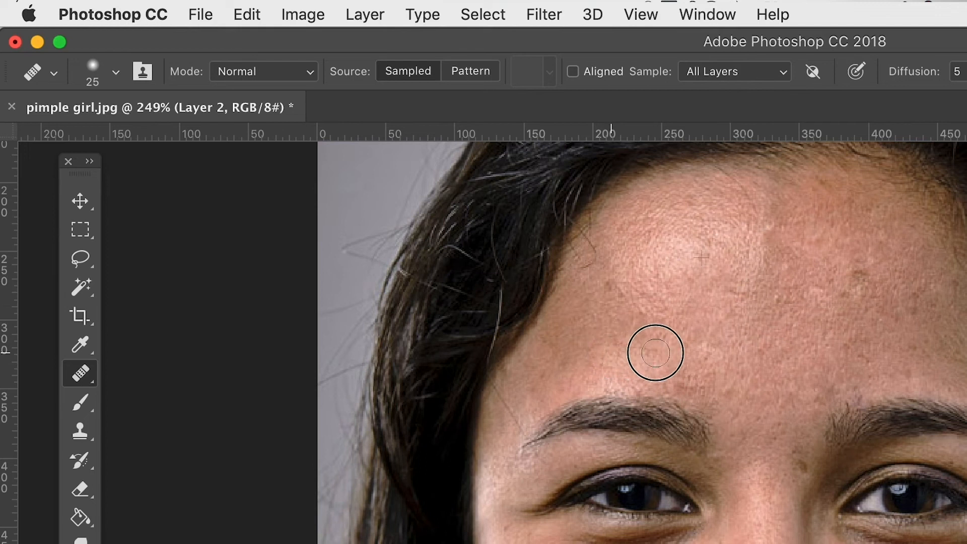
alt+click(745, 351)
drag(688, 371, 626, 339)
alt+click(745, 295)
mouse_move(632, 278)
mouse_down()
mouse_move(603, 309)
mouse_move(617, 277)
mouse_move(679, 234)
mouse_up()
Step: Heal the remaining marks on the centre and upper right of the forehead with skin sampled from its middle
mouse_move(846, 232)
mouse_down()
mouse_move(911, 292)
mouse_move(896, 289)
mouse_up()
alt+click(760, 300)
drag(774, 187, 884, 264)
alt+click(757, 296)
mouse_move(803, 288)
mouse_down()
mouse_move(776, 261)
mouse_move(785, 221)
mouse_up()
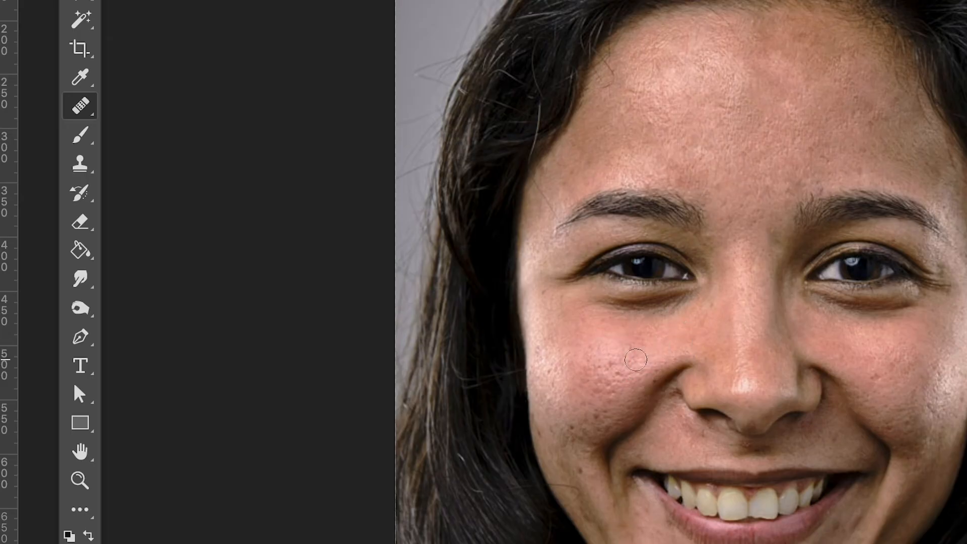
Step: Heal the pores and spots on the left-hand cheek, repeatedly resampling smooth skin from the upper cheek
click(601, 398)
alt+click(630, 360)
click(589, 422)
alt+click(617, 369)
click(597, 397)
alt+click(633, 355)
click(594, 405)
click(570, 439)
alt+click(620, 342)
click(613, 427)
click(604, 436)
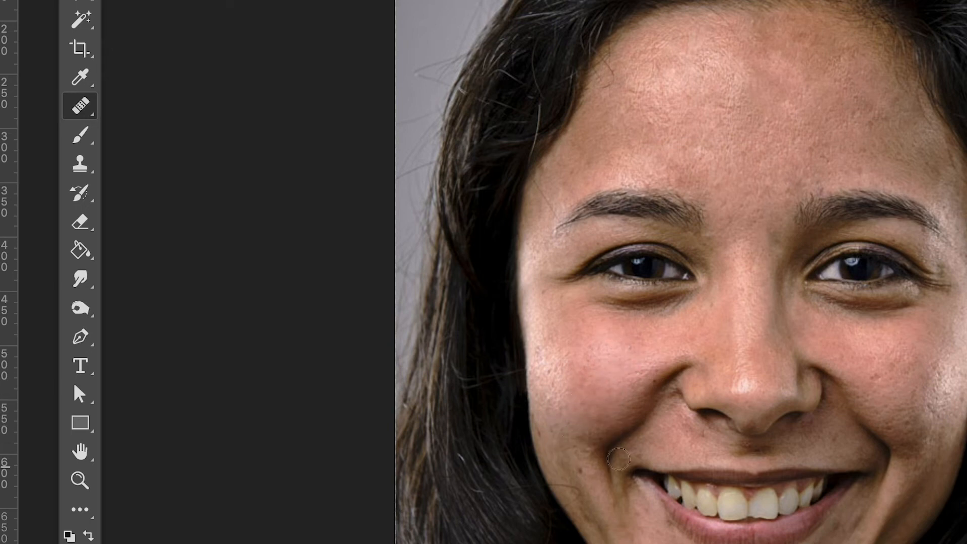
Step: Heal the dark mole and nearby marks on the right-hand cheek with clear skin sampled from the inner cheek
alt+click(856, 360)
click(875, 377)
click(909, 359)
alt+click(870, 361)
click(890, 393)
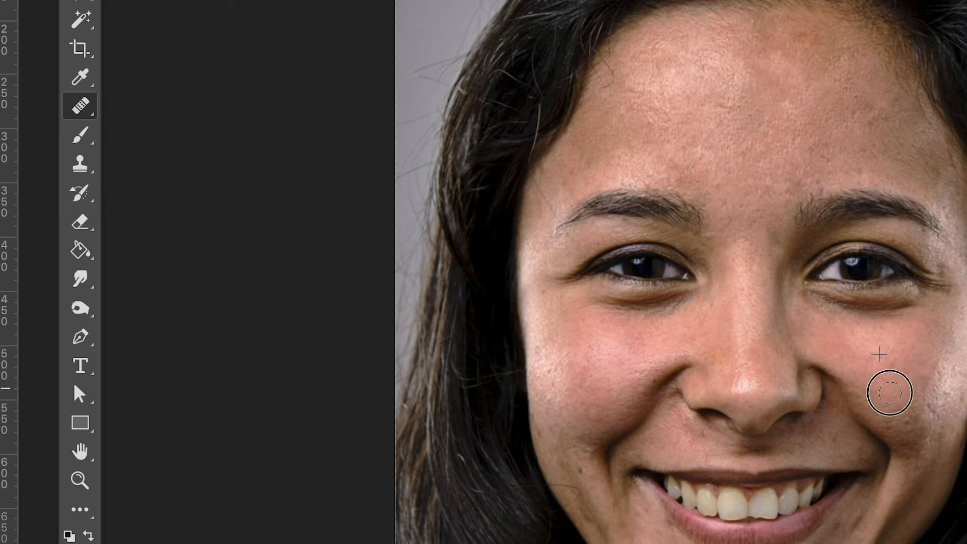
alt+click(854, 365)
click(874, 370)
Step: Heal the rough skin on the outer and lower right-hand cheek, resampling smooth skin from the inner cheek
alt+click(856, 349)
drag(890, 367, 934, 368)
click(919, 396)
alt+click(863, 366)
click(932, 372)
click(942, 434)
click(914, 415)
alt+click(882, 365)
click(913, 391)
click(934, 403)
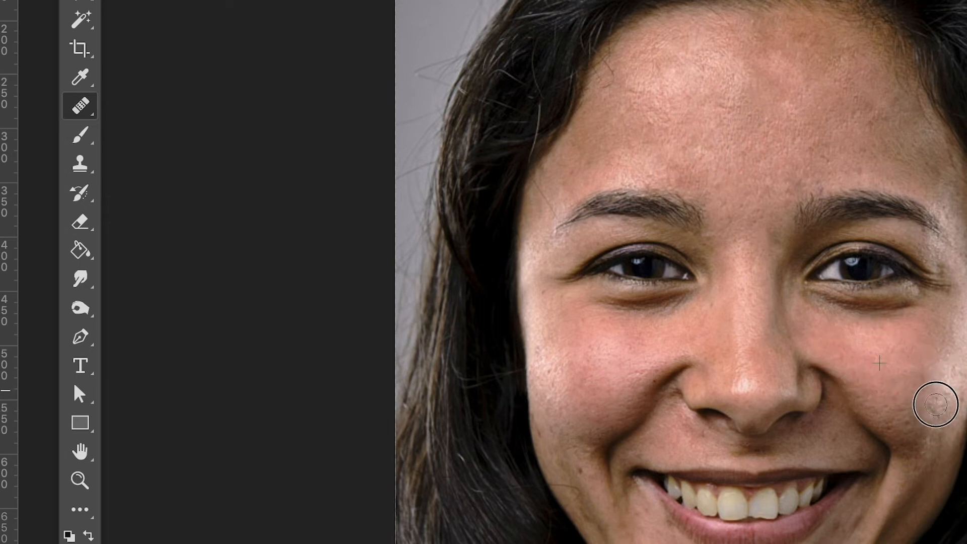
alt+click(860, 366)
drag(881, 411, 907, 438)
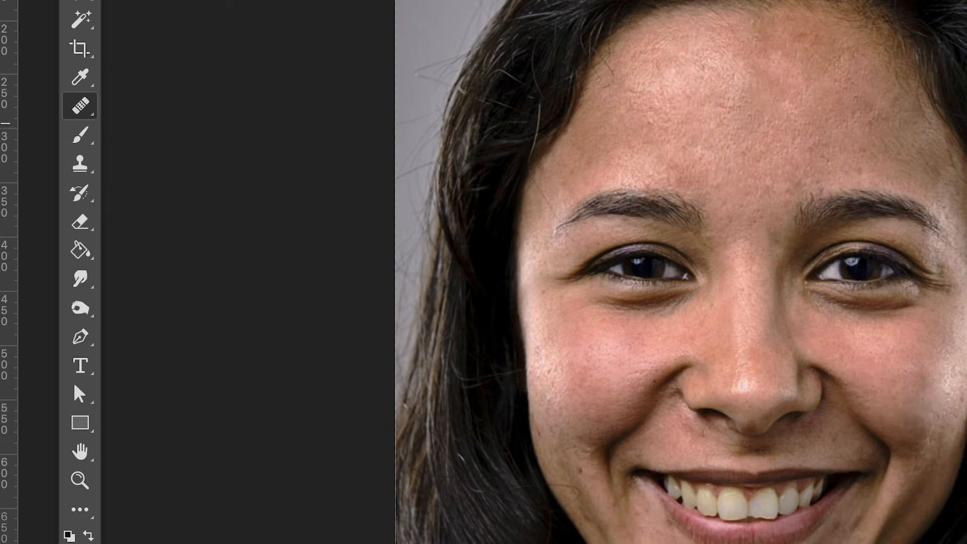
Step: Delete the retouching layers Layer 2 and Layer 1 so only the Background layer remains
scroll(963, 220, down, 5)
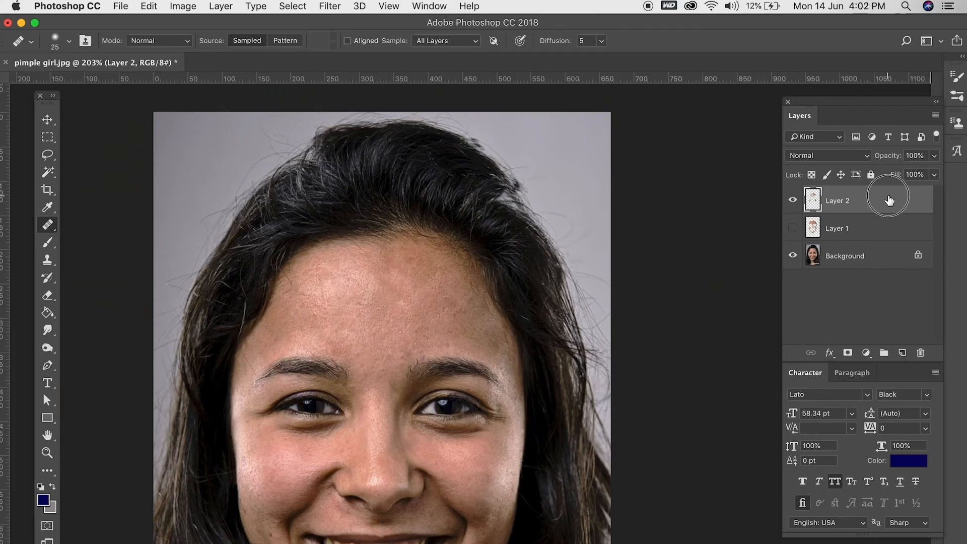
drag(888, 200, 920, 353)
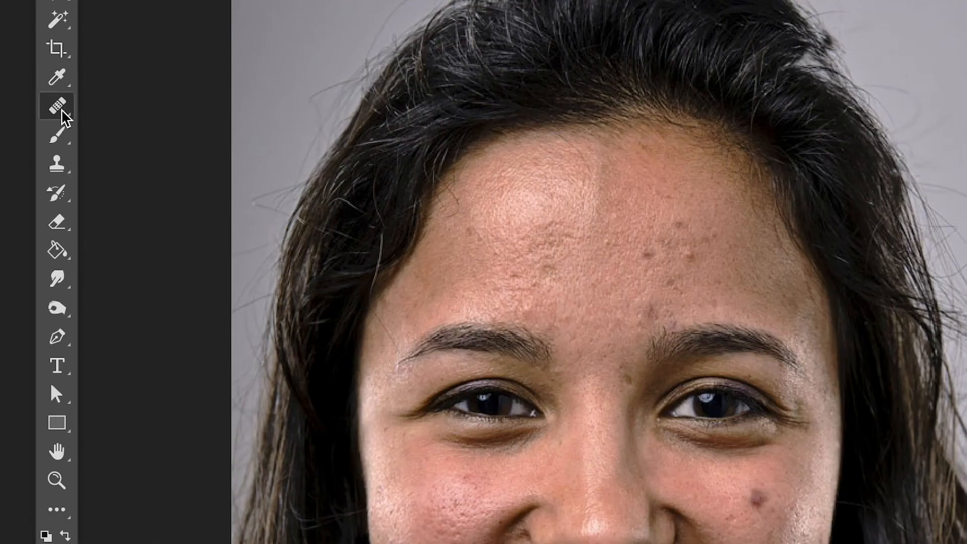
Step: With the Patch Tool in Source mode, outline the dark mole on the right-hand cheek and patch it with clear skin from the inner cheek
click(48, 224)
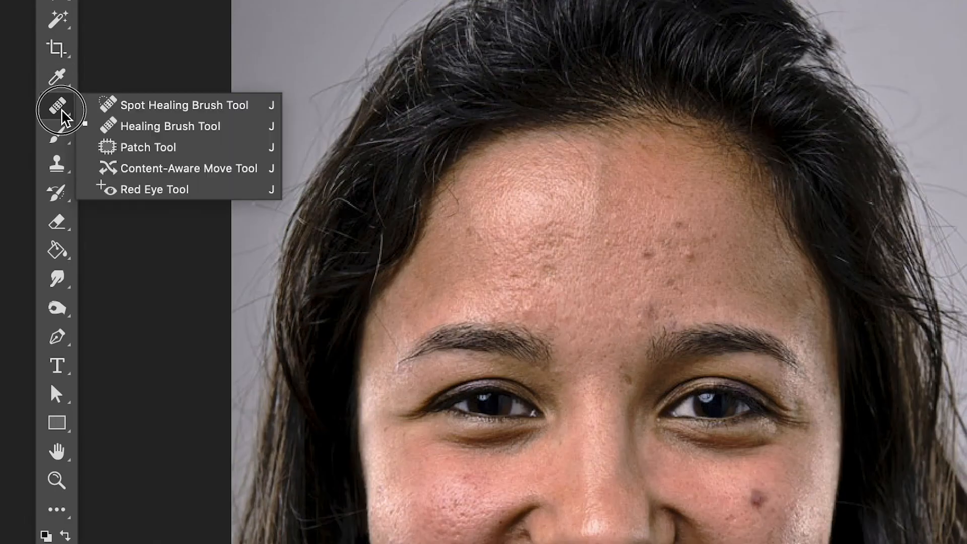
click(190, 151)
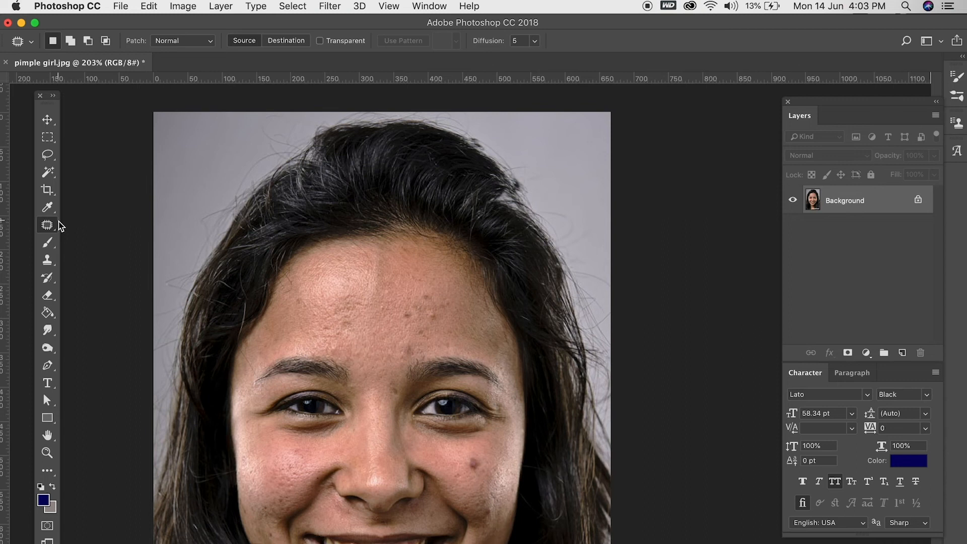
scroll(410, 392, up, 5)
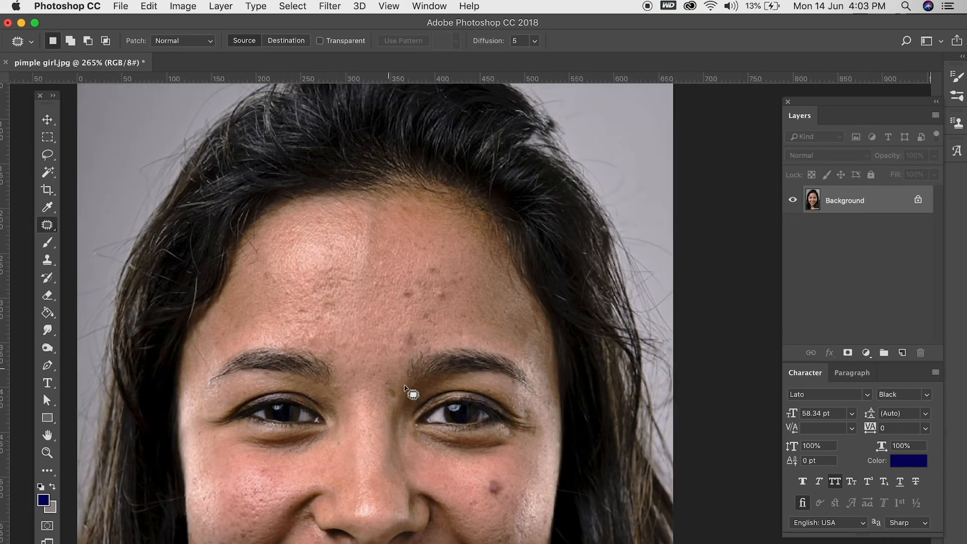
drag(441, 394, 444, 241)
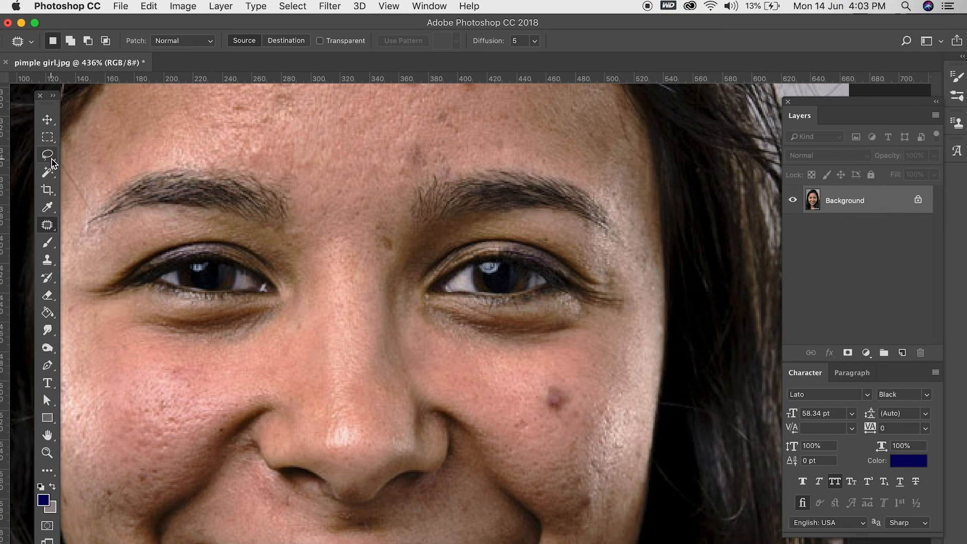
scroll(432, 361, down, 3)
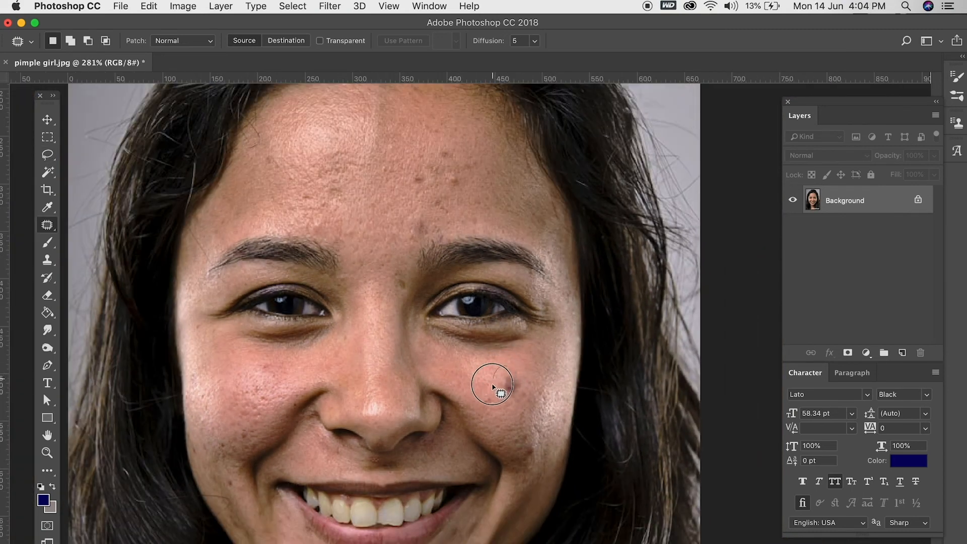
mouse_move(525, 377)
mouse_down()
mouse_move(512, 372)
mouse_move(518, 401)
mouse_move(510, 388)
mouse_move(482, 392)
mouse_move(414, 357)
mouse_up()
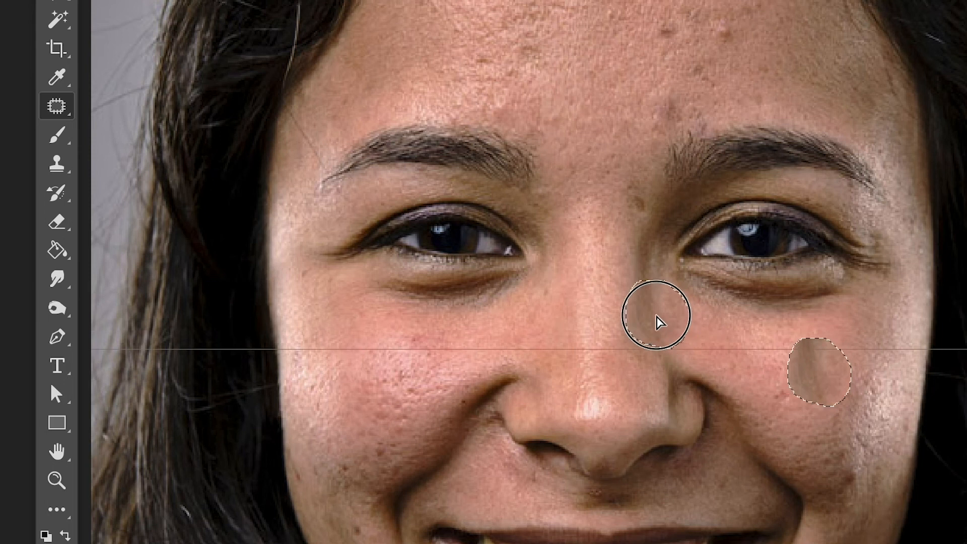
drag(657, 316, 441, 250)
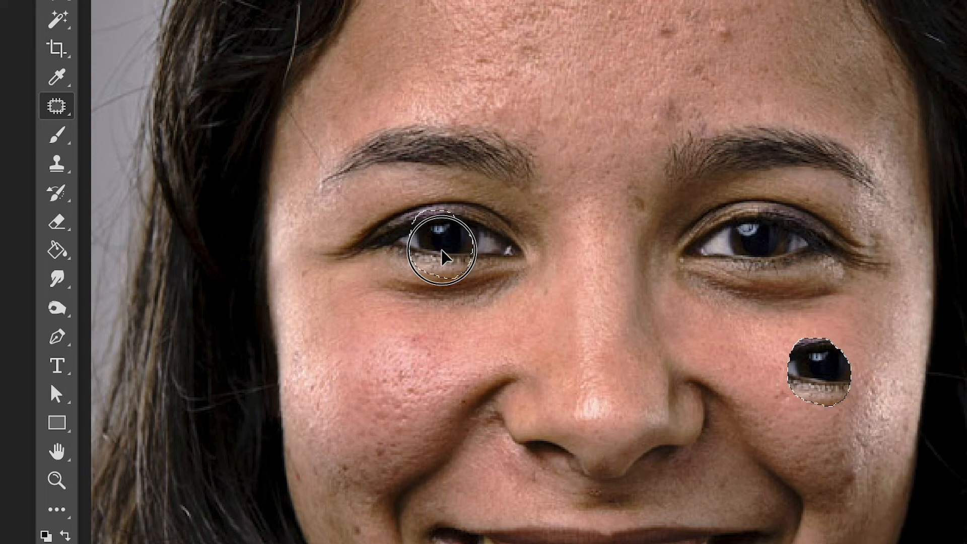
drag(442, 250, 738, 354)
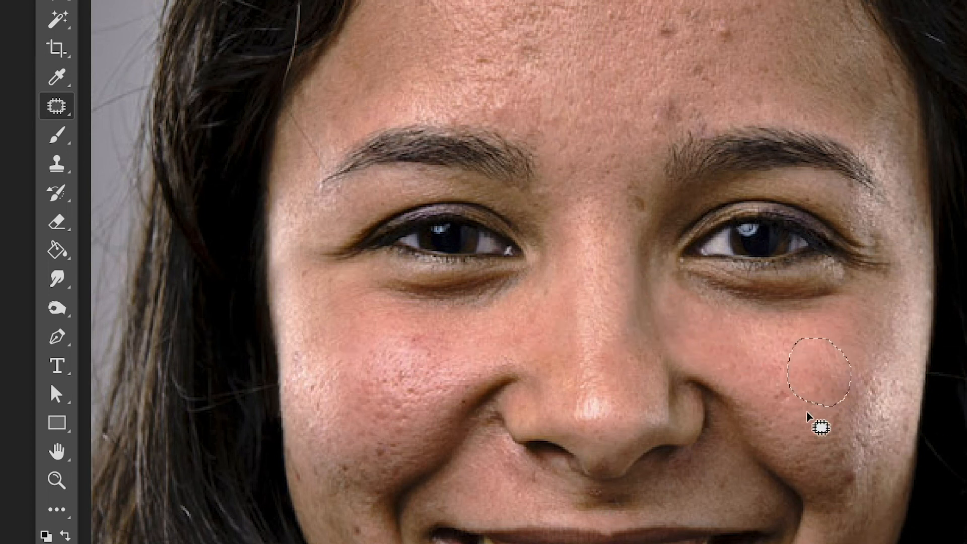
Step: Clear the cheek selection, then patch the marks just above the right-hand eyebrow's inner end with skin from the middle of the forehead
key(ctrl+d)
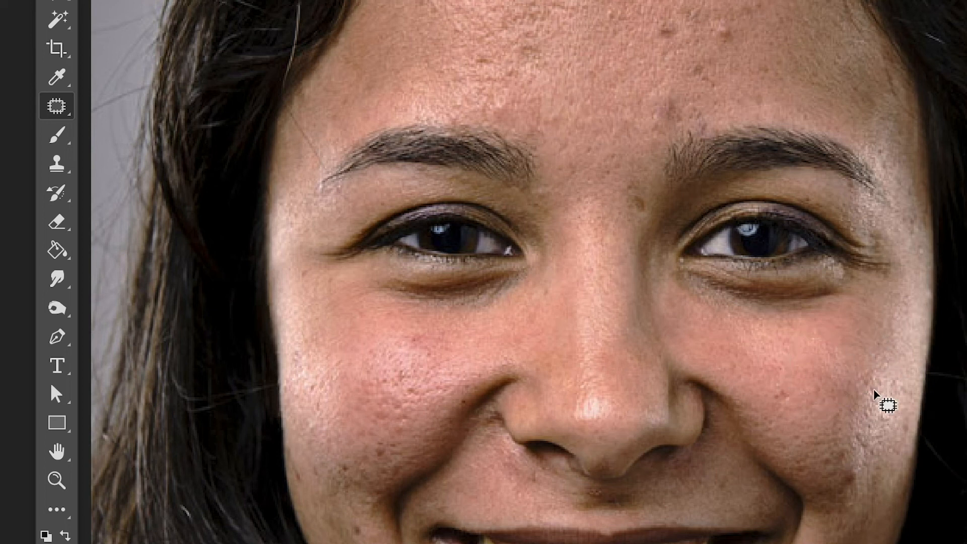
mouse_move(686, 92)
mouse_down()
mouse_move(648, 82)
mouse_move(640, 104)
mouse_move(649, 126)
mouse_move(676, 134)
mouse_move(692, 114)
mouse_move(672, 70)
mouse_up()
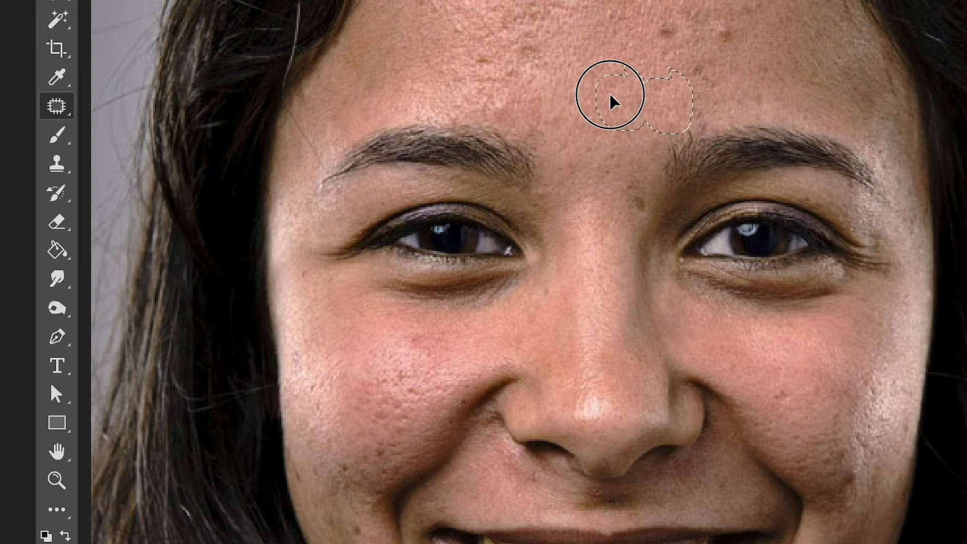
drag(664, 104, 607, 102)
key(ctrl+d)
Step: Outline the dark moles and bumps on the right-hand forehead in turn and patch them with smoother skin from the central forehead
mouse_move(731, 6)
mouse_down()
mouse_move(708, 16)
mouse_move(725, 51)
mouse_move(746, 3)
mouse_move(673, 14)
mouse_move(619, 66)
mouse_up()
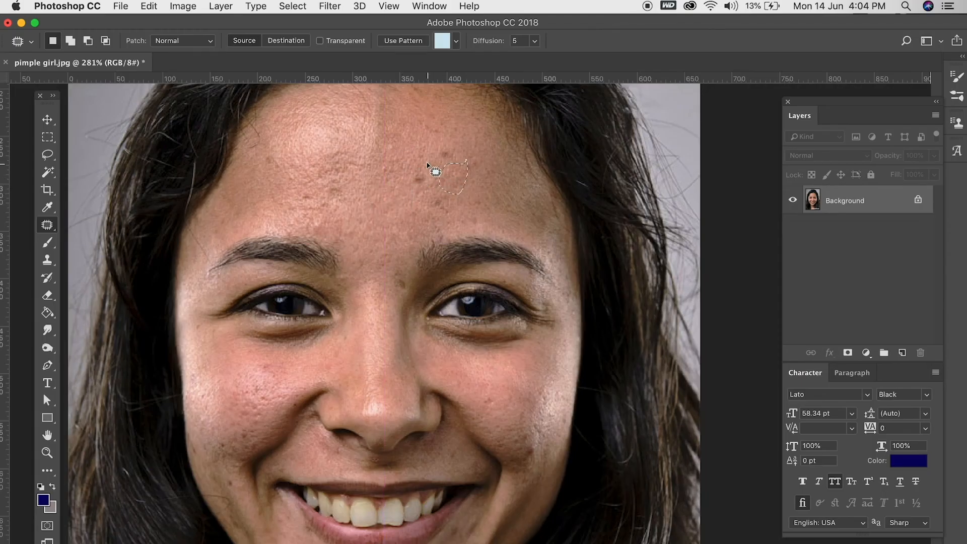
mouse_move(427, 165)
mouse_down()
mouse_move(410, 183)
mouse_move(432, 173)
mouse_move(431, 181)
mouse_move(405, 207)
mouse_up()
mouse_move(455, 137)
mouse_down()
mouse_move(427, 147)
mouse_move(435, 174)
mouse_move(454, 160)
mouse_move(455, 134)
mouse_up()
drag(441, 155, 406, 175)
click(429, 205)
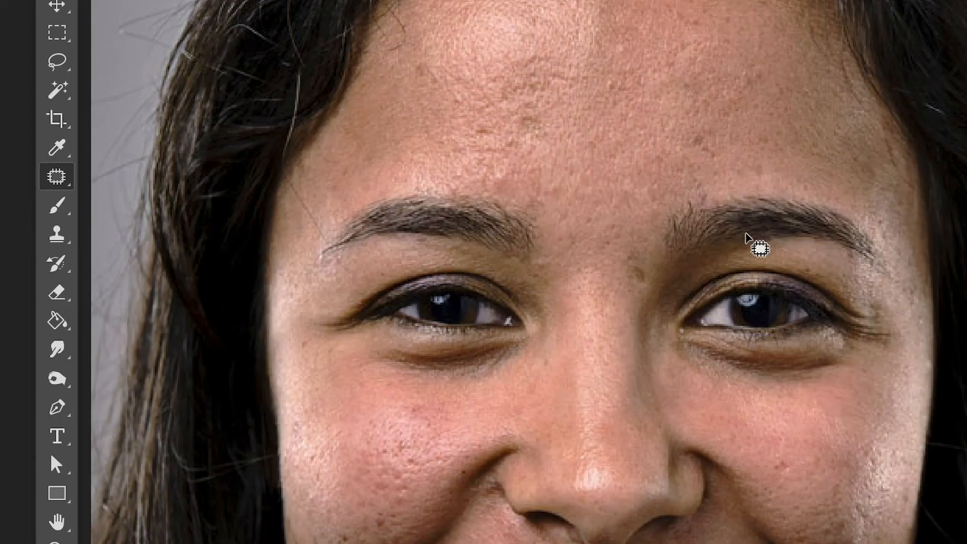
mouse_move(704, 99)
mouse_down()
mouse_move(675, 129)
mouse_move(728, 169)
mouse_move(780, 52)
mouse_move(695, 96)
mouse_move(639, 82)
mouse_move(549, 84)
mouse_up()
click(851, 216)
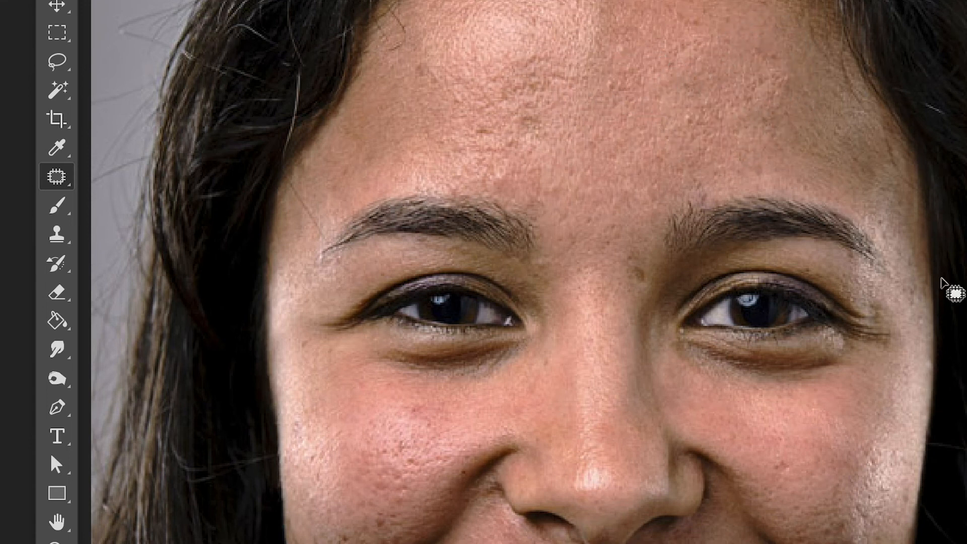
Step: Patch the rough skin on the central and left-hand forehead with smooth forehead skin, then clear the selection
mouse_move(556, 36)
mouse_down()
mouse_move(503, 60)
mouse_move(490, 99)
mouse_move(503, 129)
mouse_move(552, 136)
mouse_move(570, 80)
mouse_move(555, 36)
mouse_up()
drag(554, 41, 639, 187)
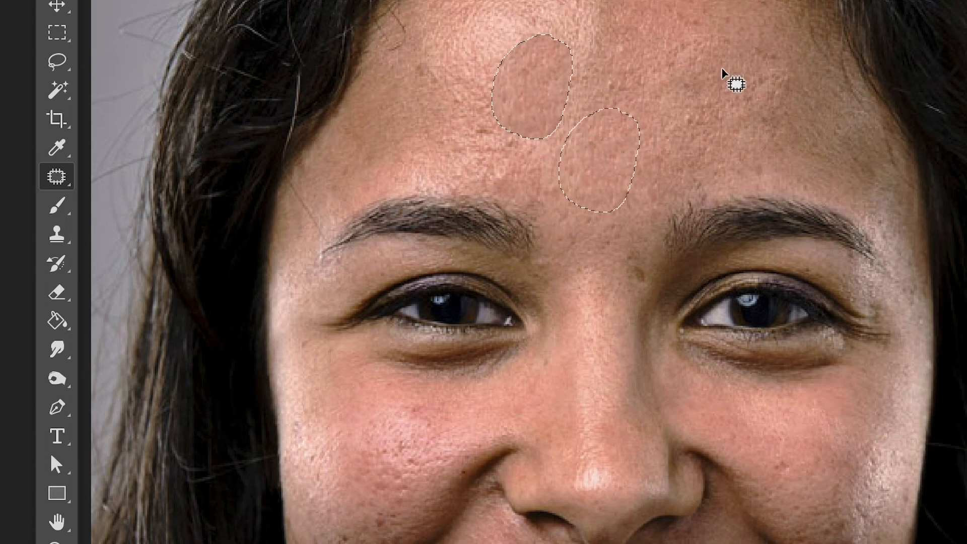
mouse_move(508, 55)
mouse_down()
mouse_move(477, 52)
mouse_move(441, 109)
mouse_move(470, 171)
mouse_move(550, 241)
mouse_move(567, 101)
mouse_move(507, 53)
mouse_move(599, 76)
mouse_move(669, 45)
mouse_up()
click(442, 18)
mouse_move(442, 18)
mouse_down()
mouse_move(406, 66)
mouse_move(413, 144)
mouse_up()
mouse_move(529, 186)
mouse_down()
mouse_move(550, 101)
mouse_move(465, 14)
mouse_move(541, 94)
mouse_move(572, 84)
mouse_up()
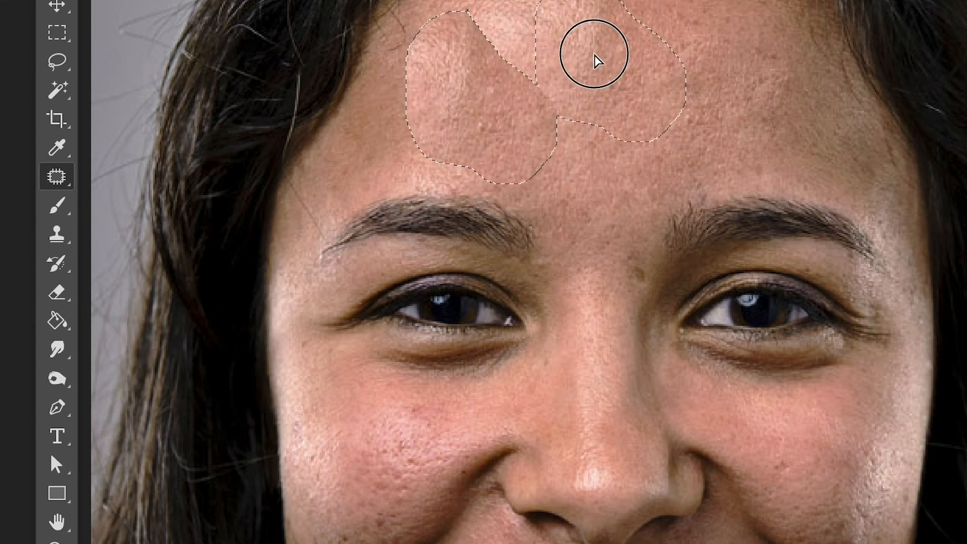
key(ctrl+d)
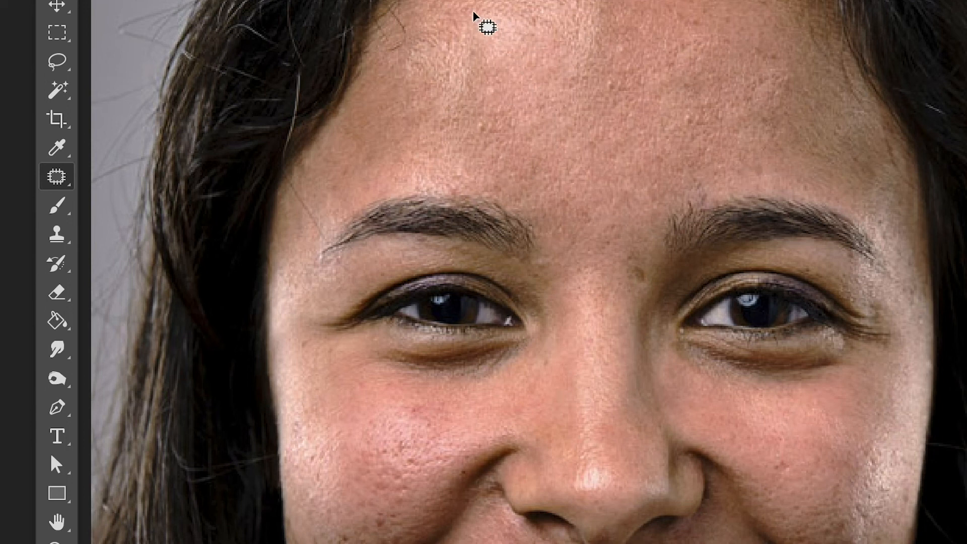
Step: Patch the small dark spot beside the nose bridge, below the right-hand eyebrow, with clear skin from the bridge and deselect
drag(514, 423, 596, 231)
scroll(651, 207, up, 1)
scroll(410, 246, up, 4)
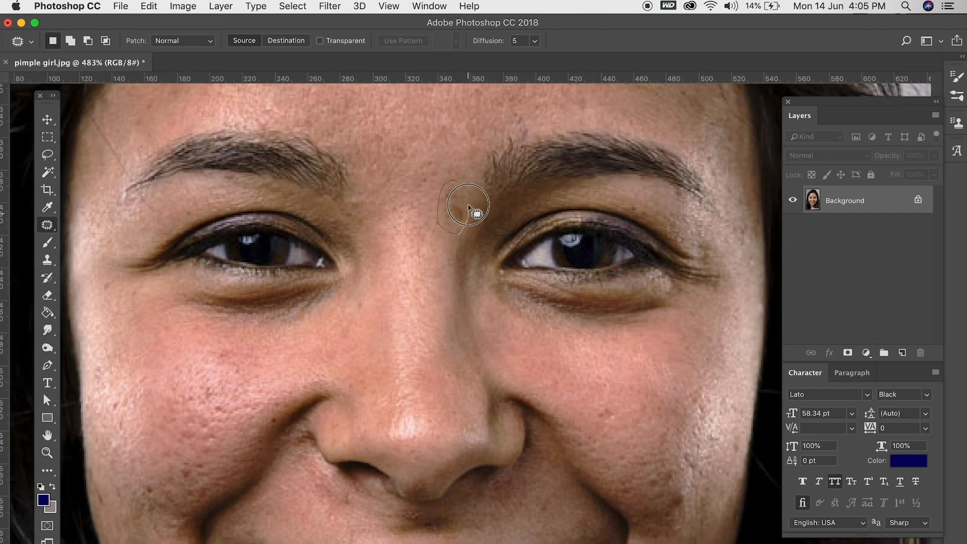
drag(467, 203, 435, 213)
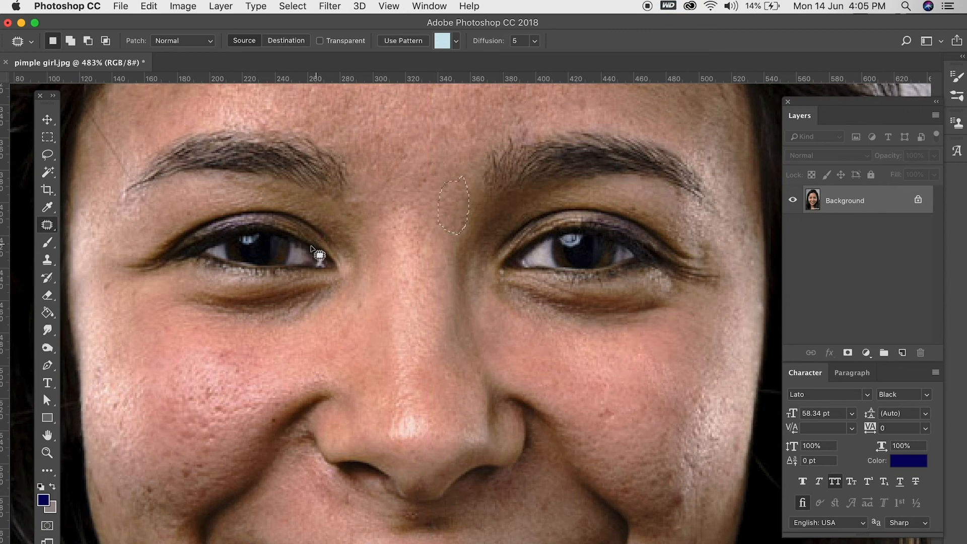
key(super+d)
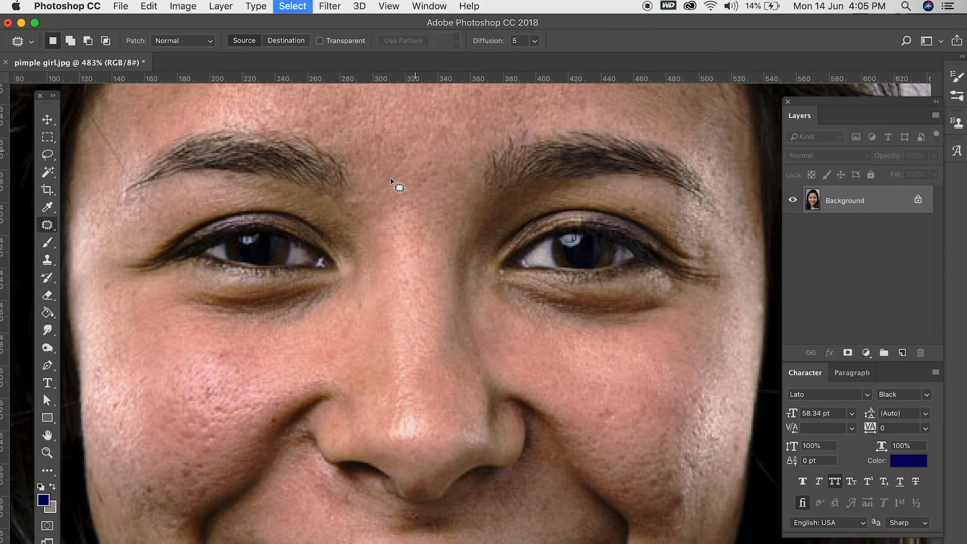
Step: Outline the dark marks on the lower right-hand cheek, patch them with clearer skin from higher on the cheek, and deselect
drag(354, 380, 302, 198)
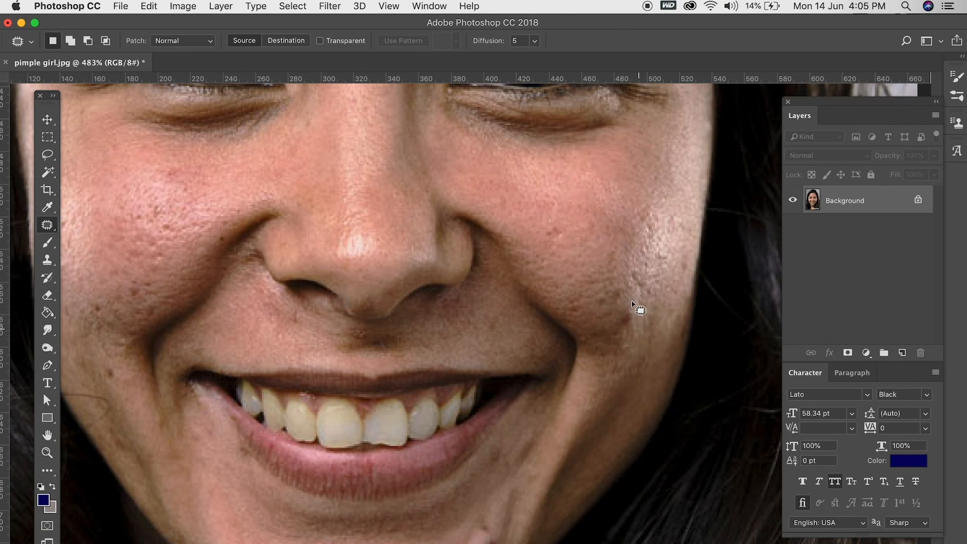
drag(633, 304, 635, 303)
key(super+d)
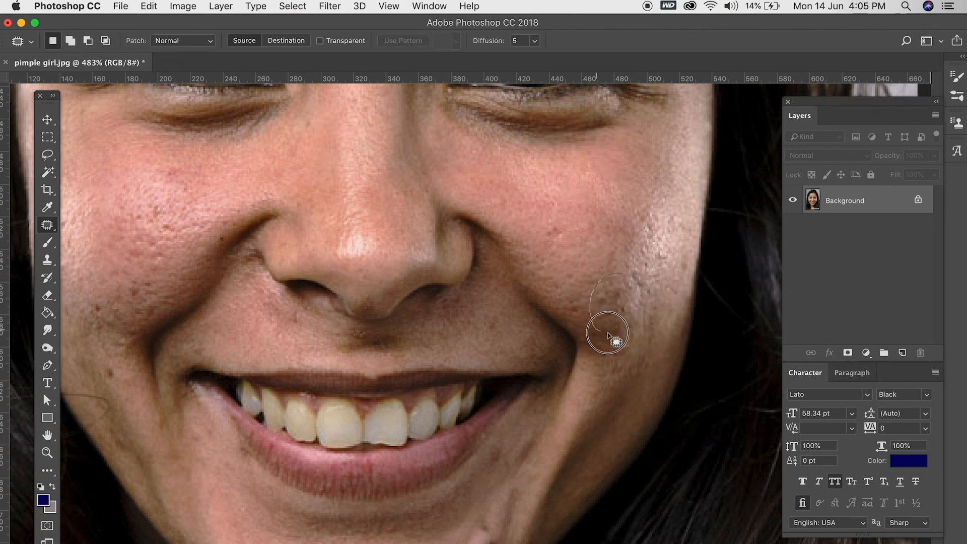
mouse_move(614, 264)
mouse_down()
mouse_move(622, 273)
mouse_move(504, 231)
mouse_up()
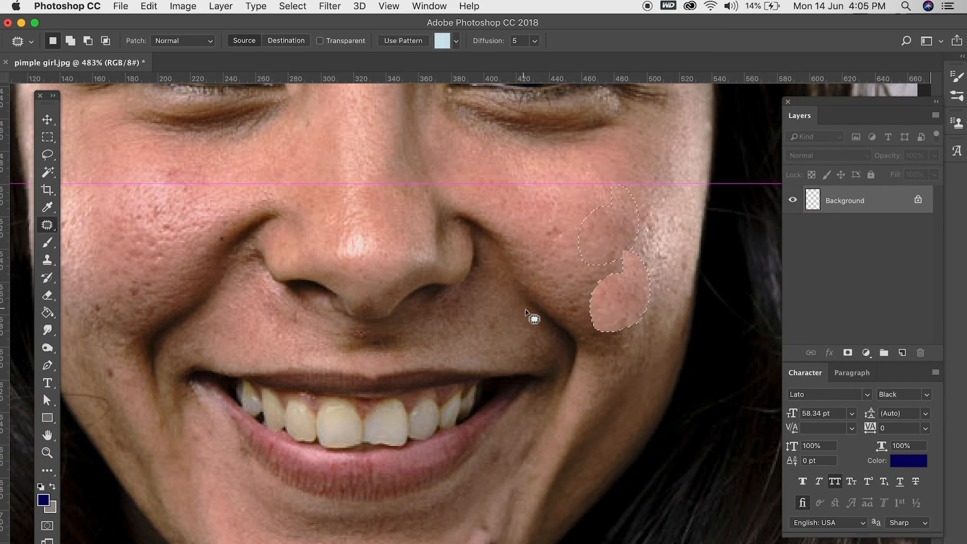
drag(525, 309, 549, 339)
key(super+d)
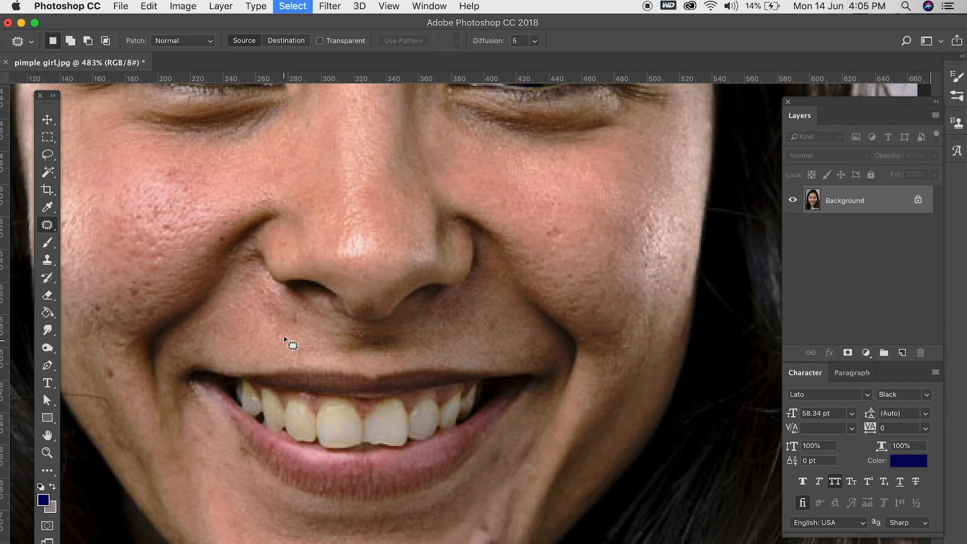
Step: Patch the marks on the chin's right-hand side and the dark spots along its lower edge with nearby clear skin, then deselect
scroll(373, 298, down, 5)
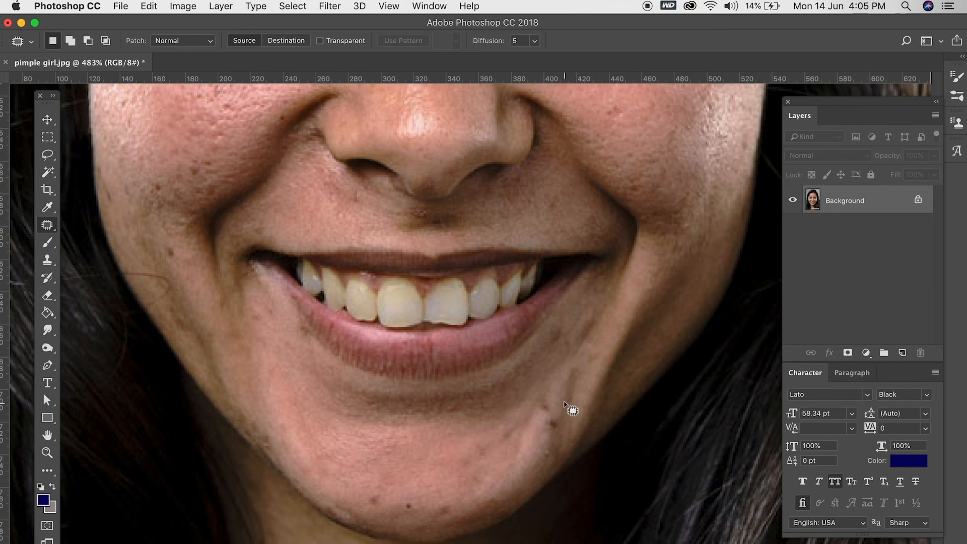
mouse_move(550, 408)
mouse_down()
mouse_move(537, 434)
mouse_move(551, 398)
mouse_up()
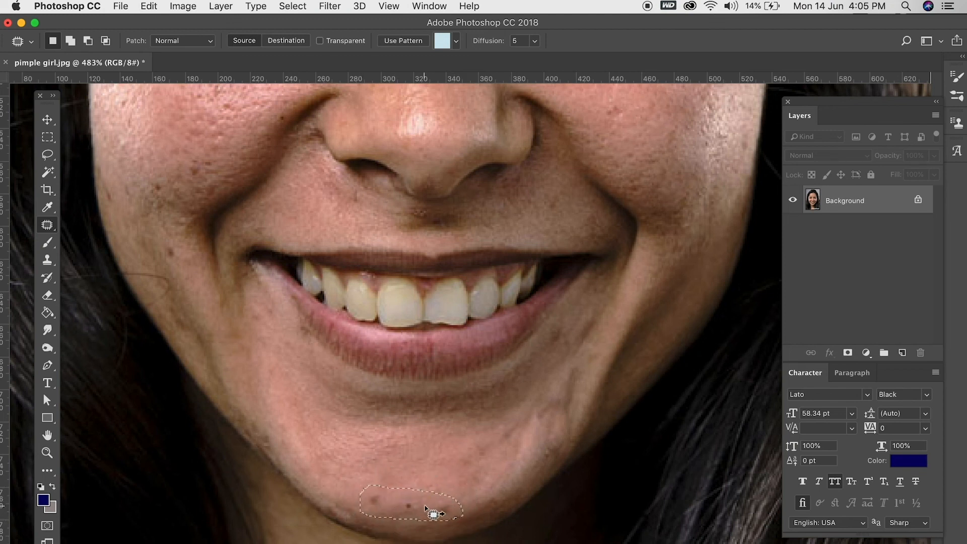
drag(424, 506, 429, 477)
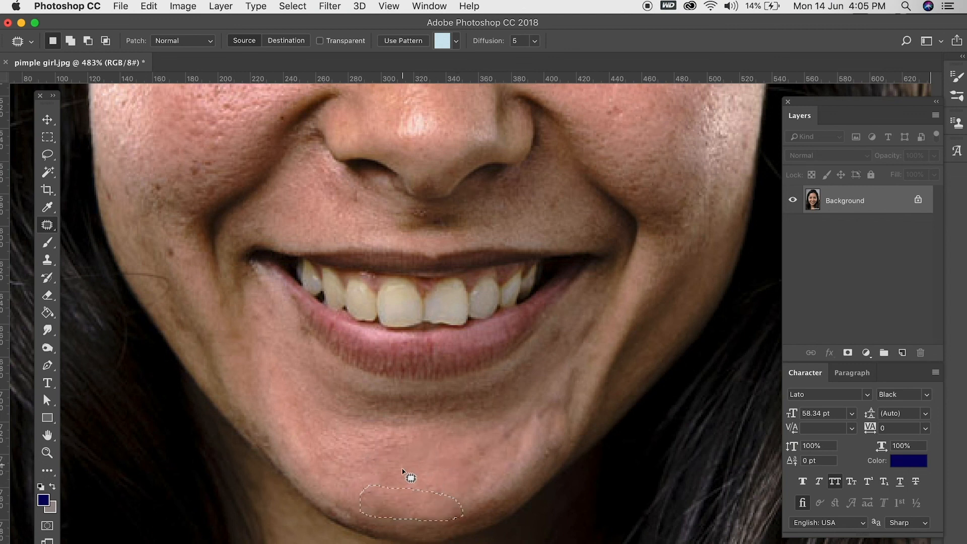
key(super+d)
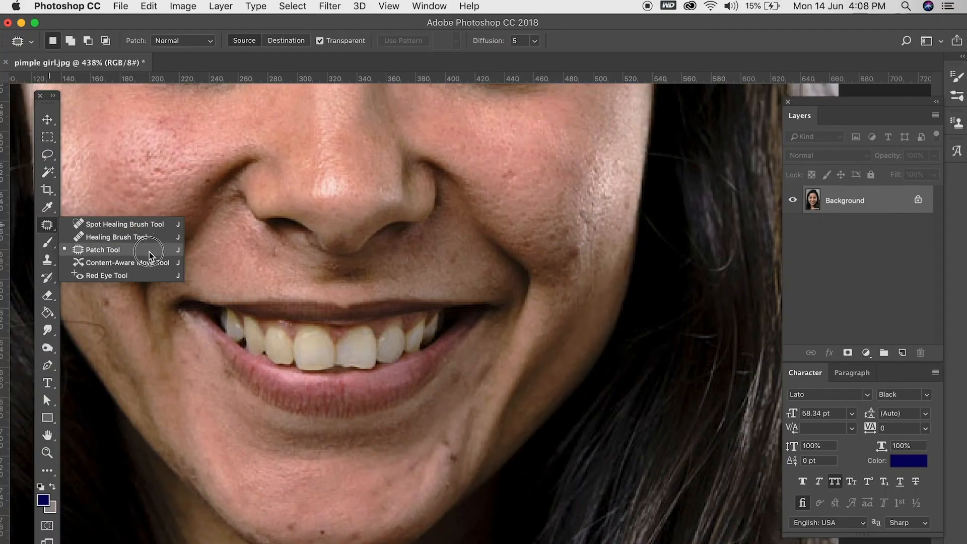
Step: With the Patch Tool and Transparent enabled, outline an area of the right-hand forehead and patch it from the central forehead
click(149, 250)
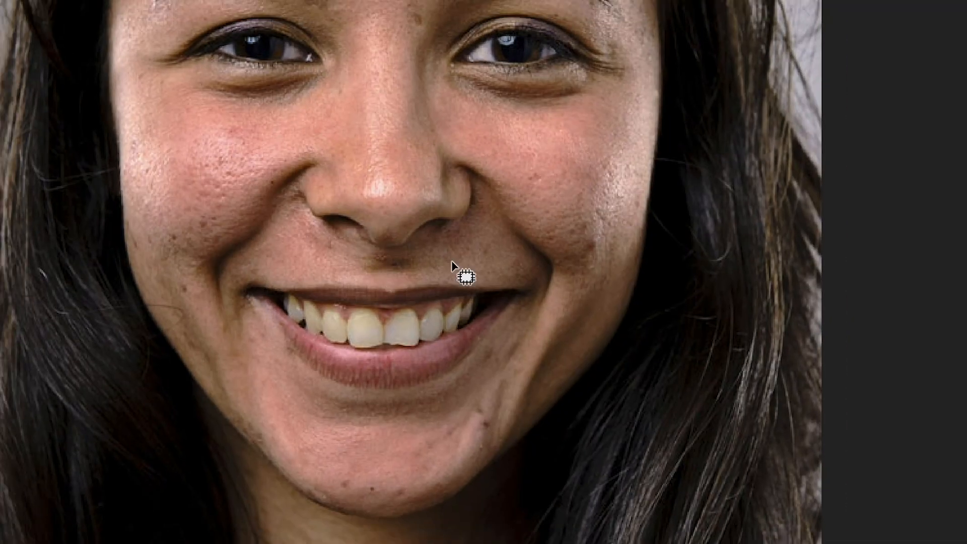
scroll(452, 263, down, 2)
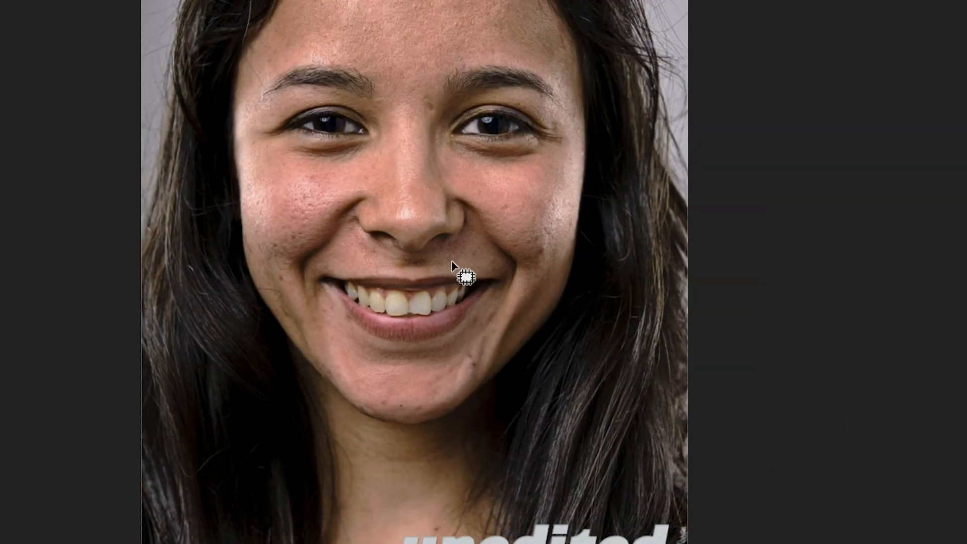
drag(521, 103, 541, 202)
mouse_move(498, 62)
mouse_down()
mouse_move(460, 68)
mouse_move(453, 105)
mouse_move(467, 131)
mouse_move(506, 128)
mouse_move(511, 68)
mouse_up()
drag(492, 101, 406, 118)
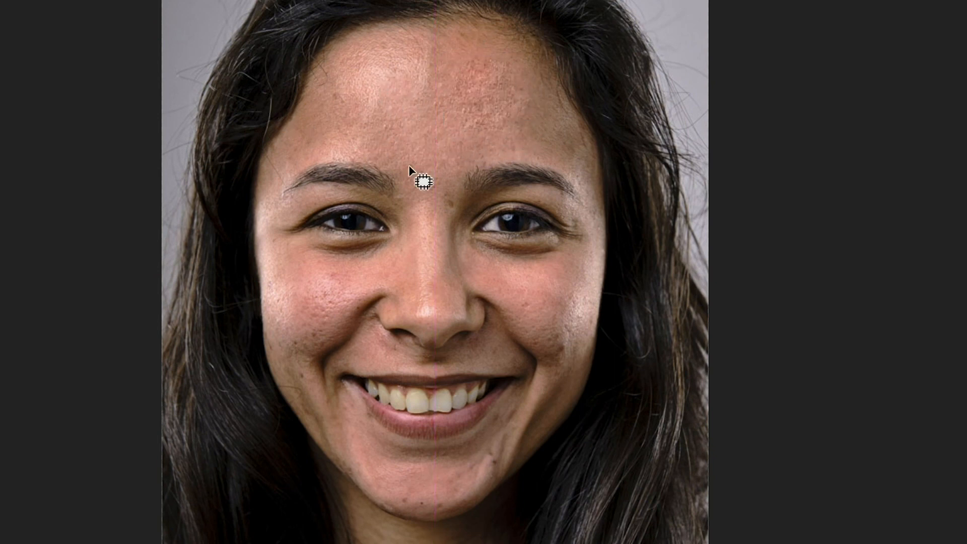